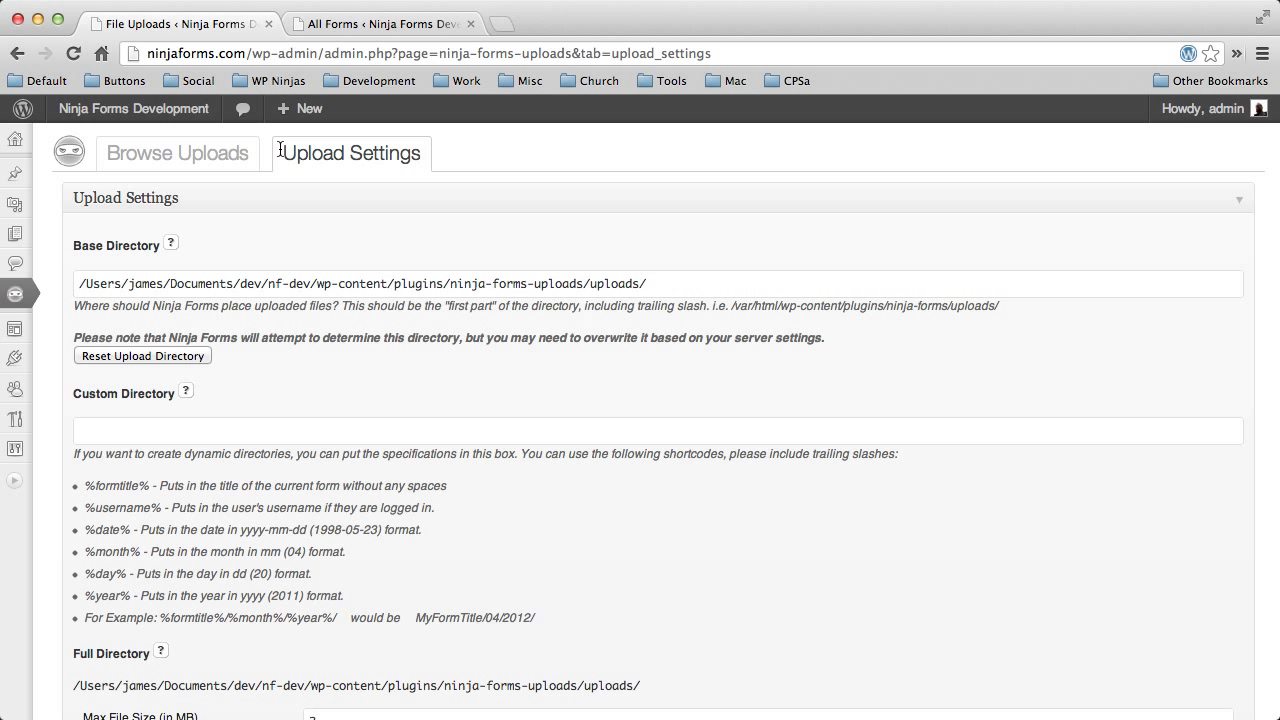
Fill the Custom Directory setting with the %formtitle%/ autofill suggestion
scroll(373, 249, down, 2)
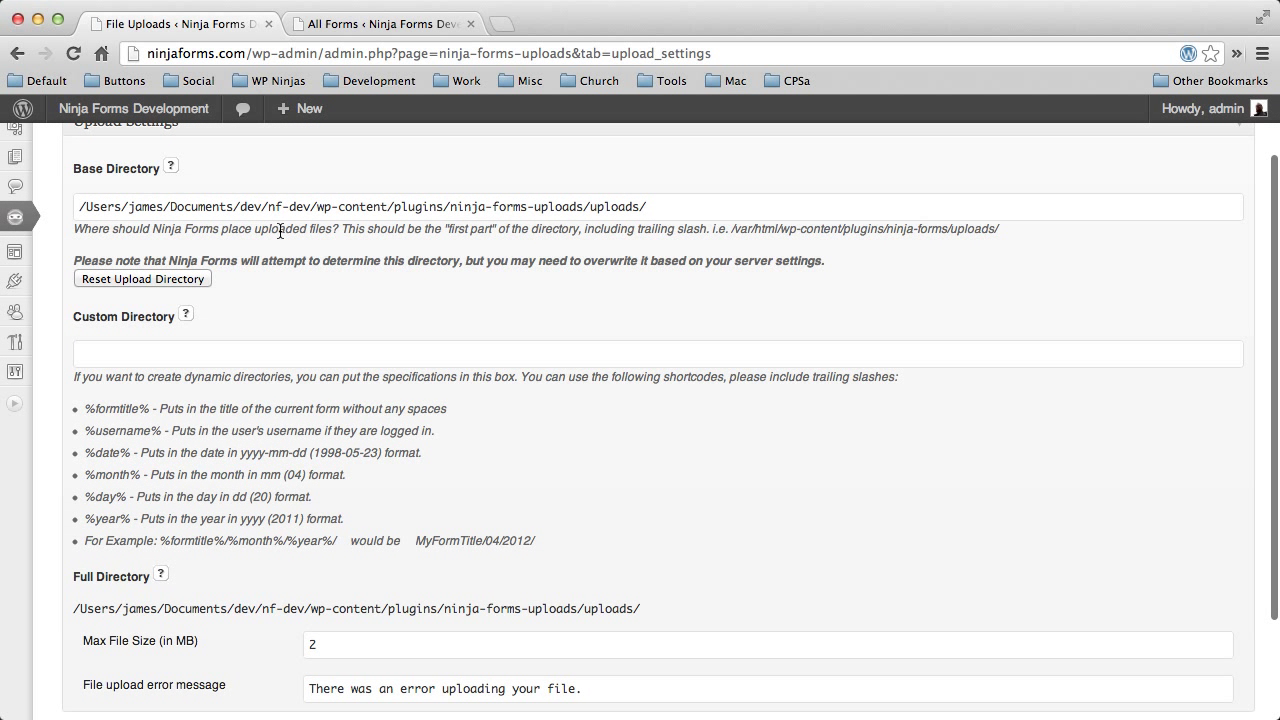
click(238, 355)
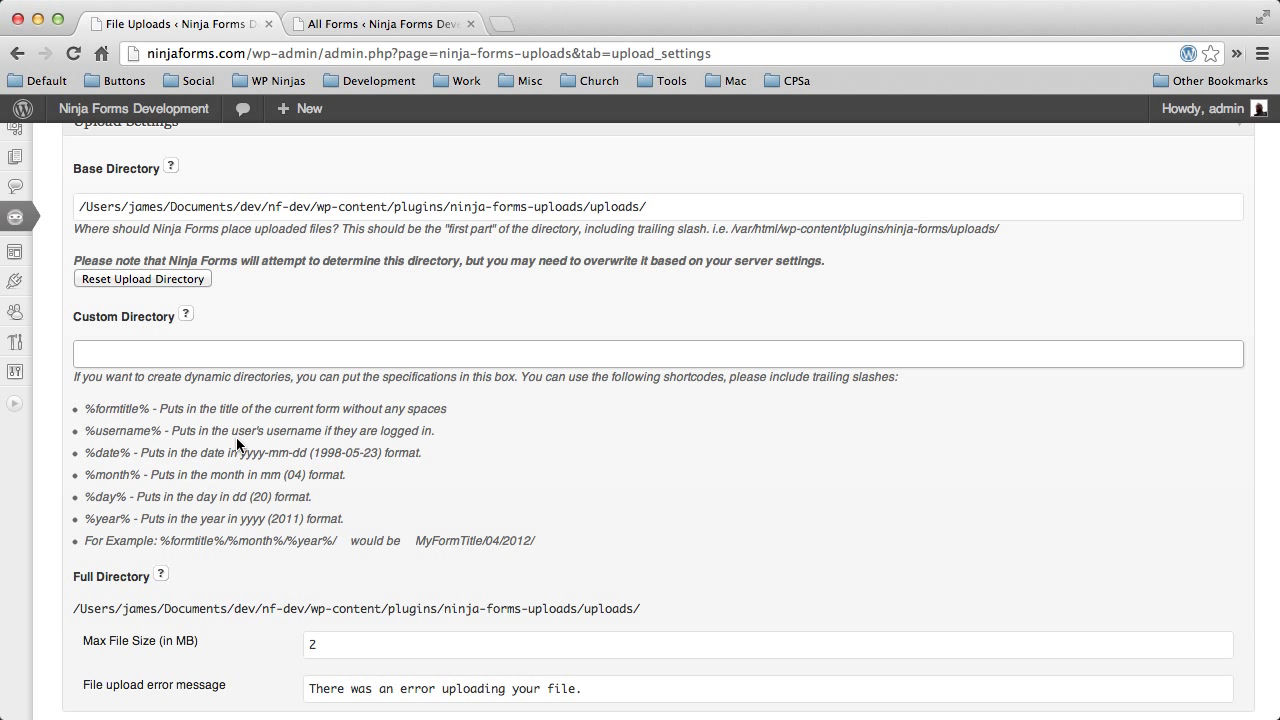
scroll(237, 440, down, 1)
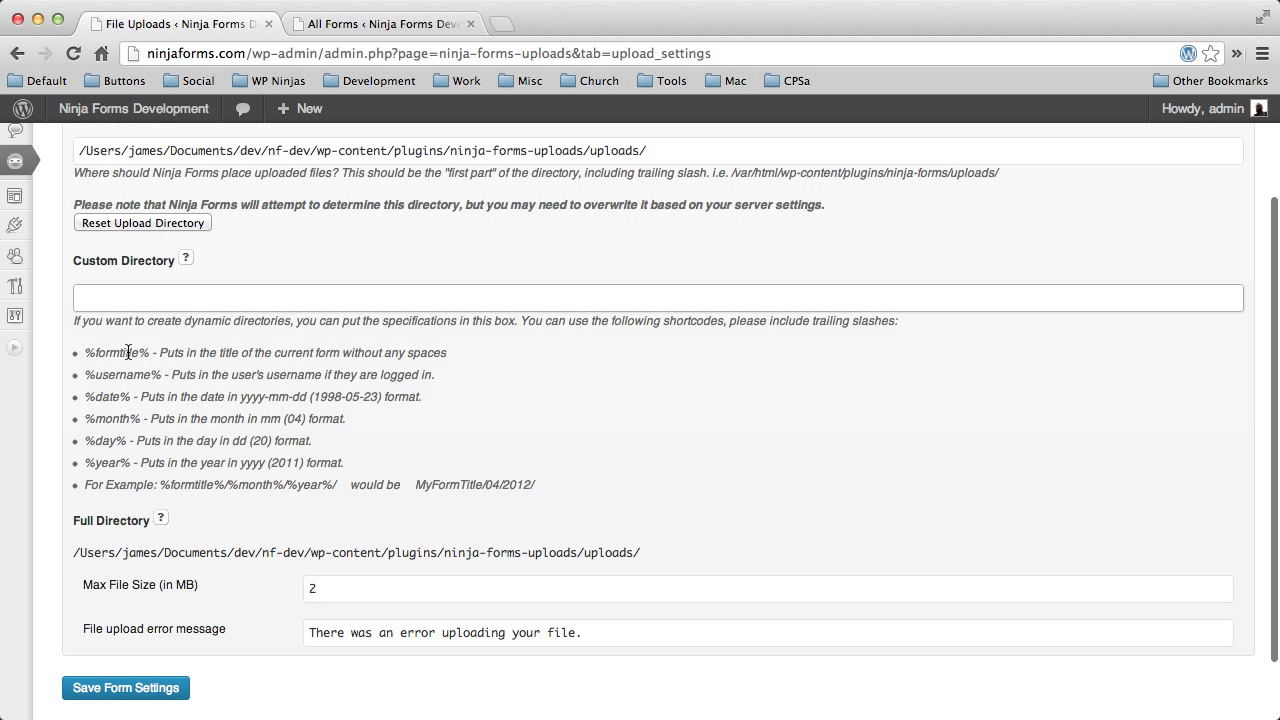
click(412, 298)
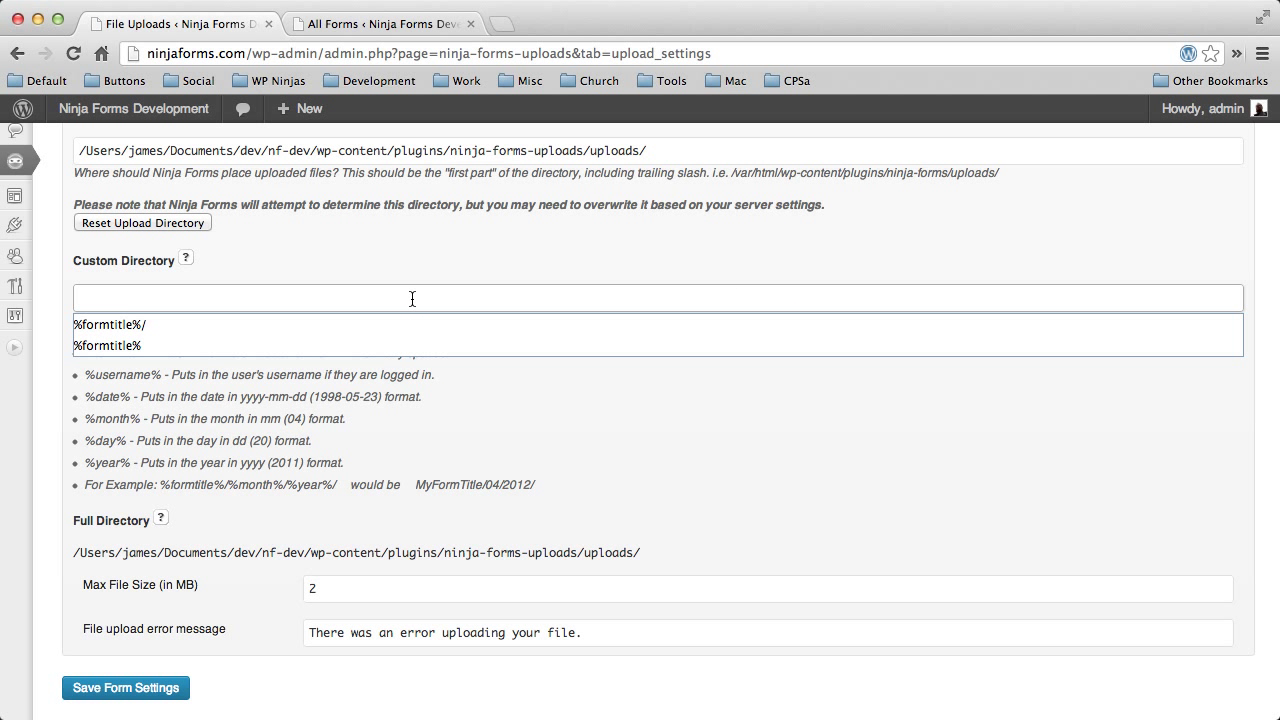
double_click(147, 324)
click(277, 305)
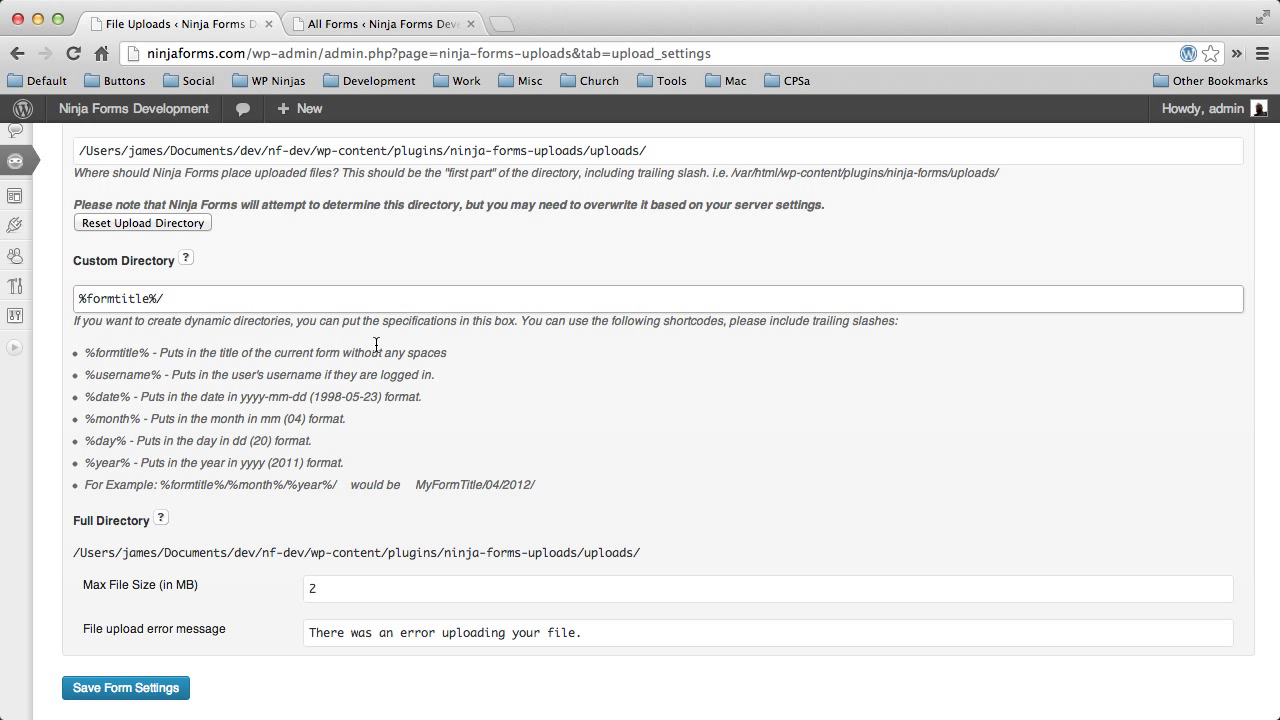
scroll(260, 480, down, 2)
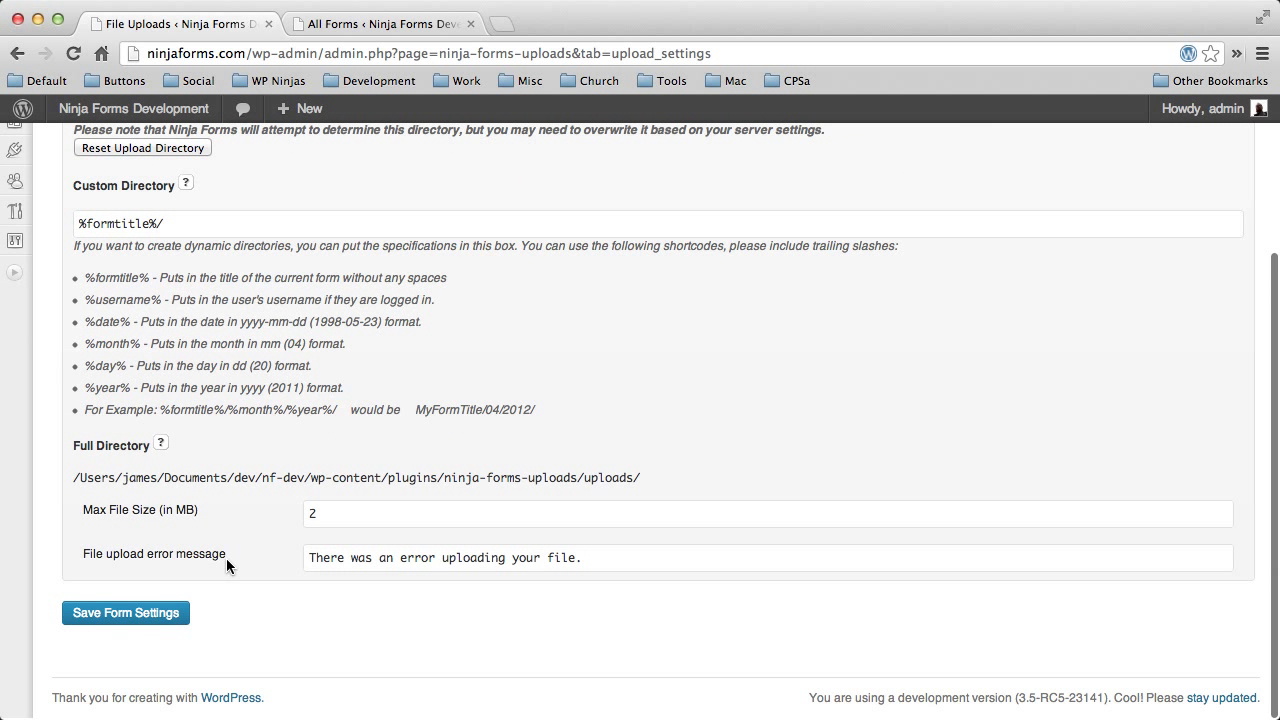
Save the upload settings and highlight the Full Directory path ending in uploads/%formtitle%/
click(126, 613)
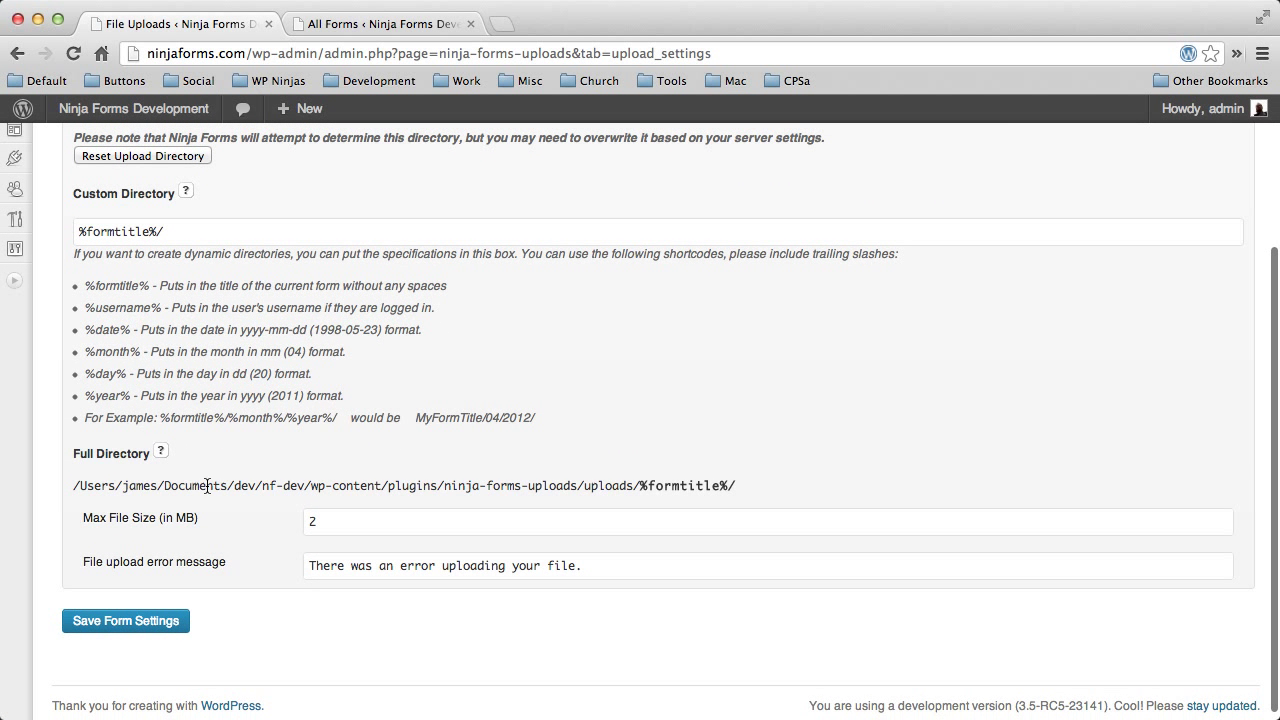
drag(73, 486, 736, 486)
click(712, 486)
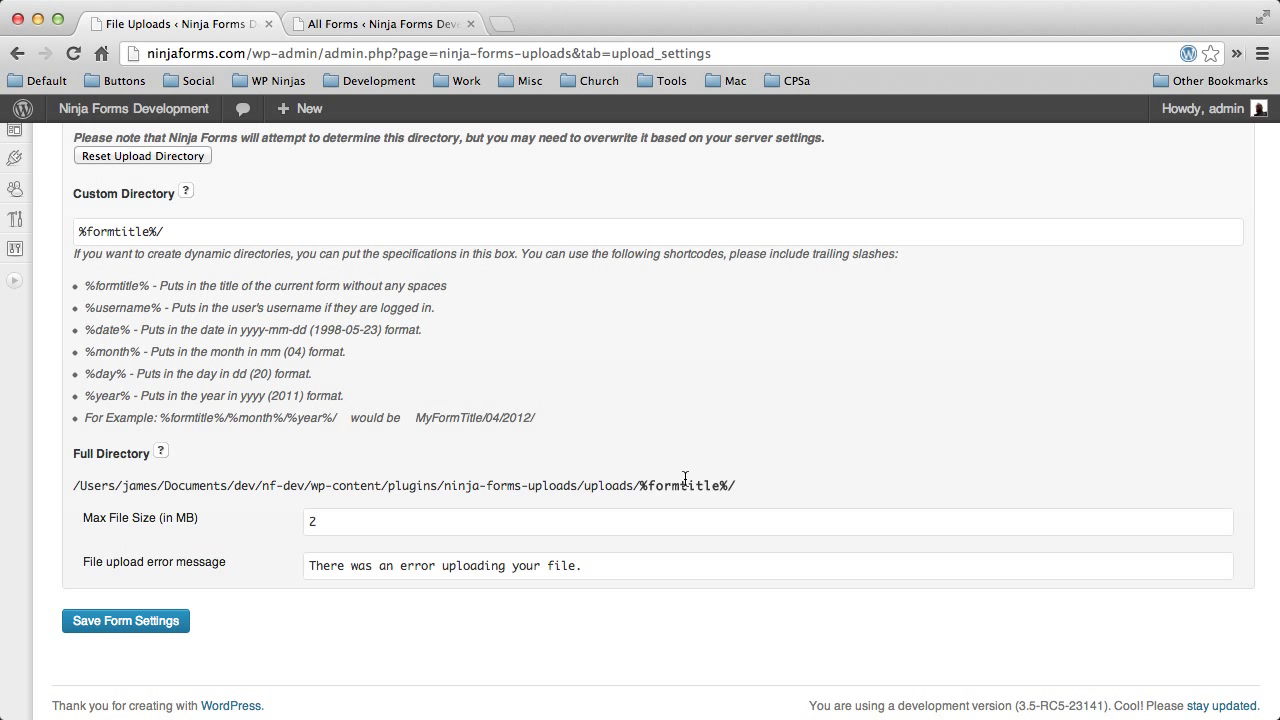
scroll(686, 477, up, 5)
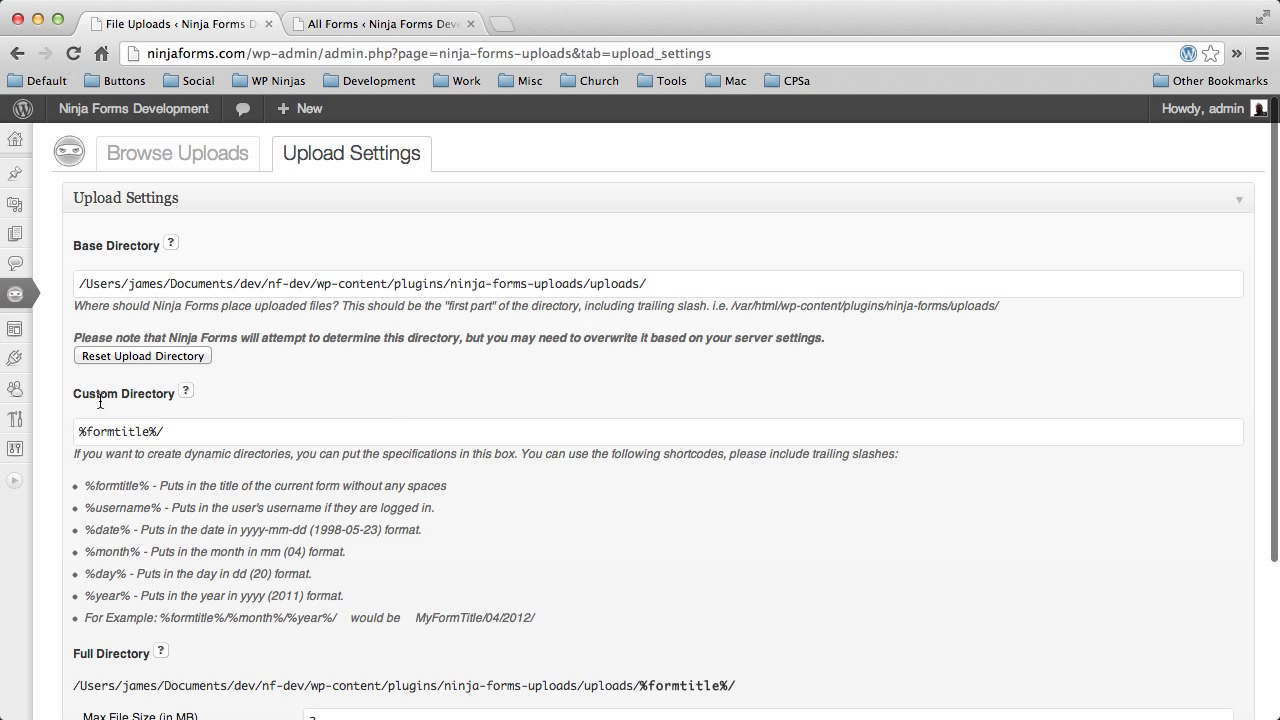
Edit My Uploads Form and add a File Upload field followed by a Submit field
mouse_move(15, 293)
click(60, 324)
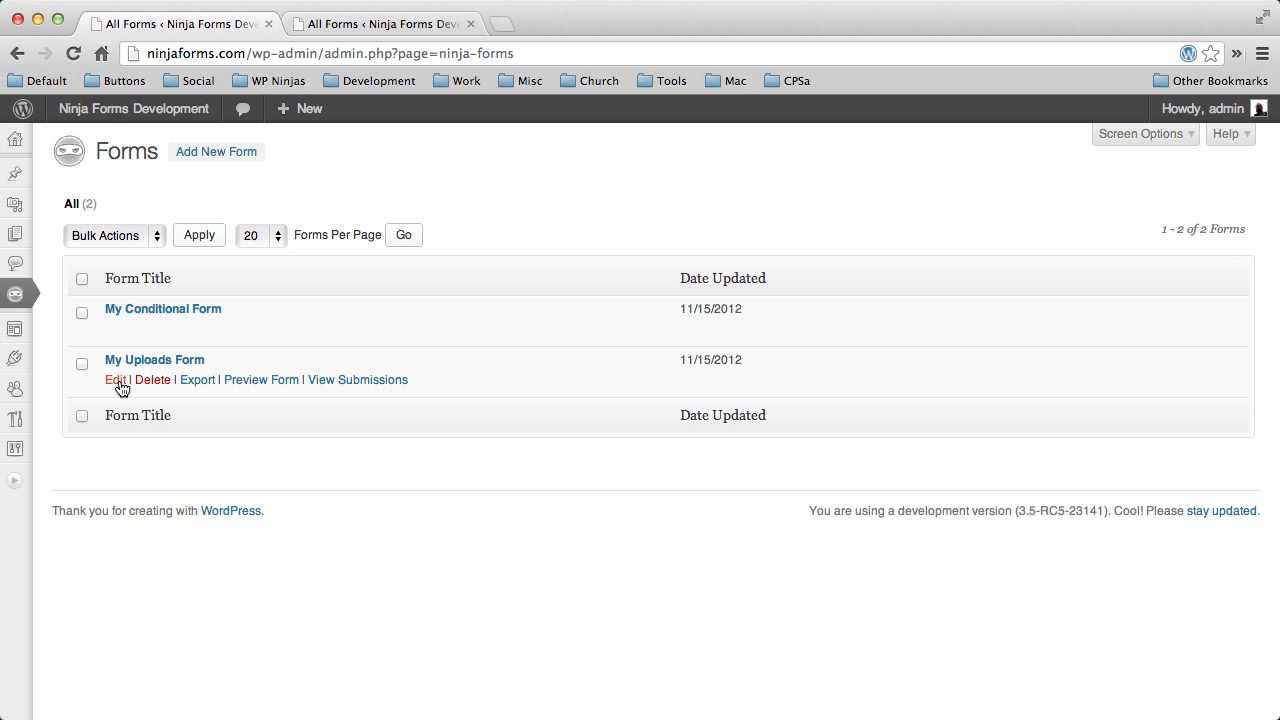
click(129, 364)
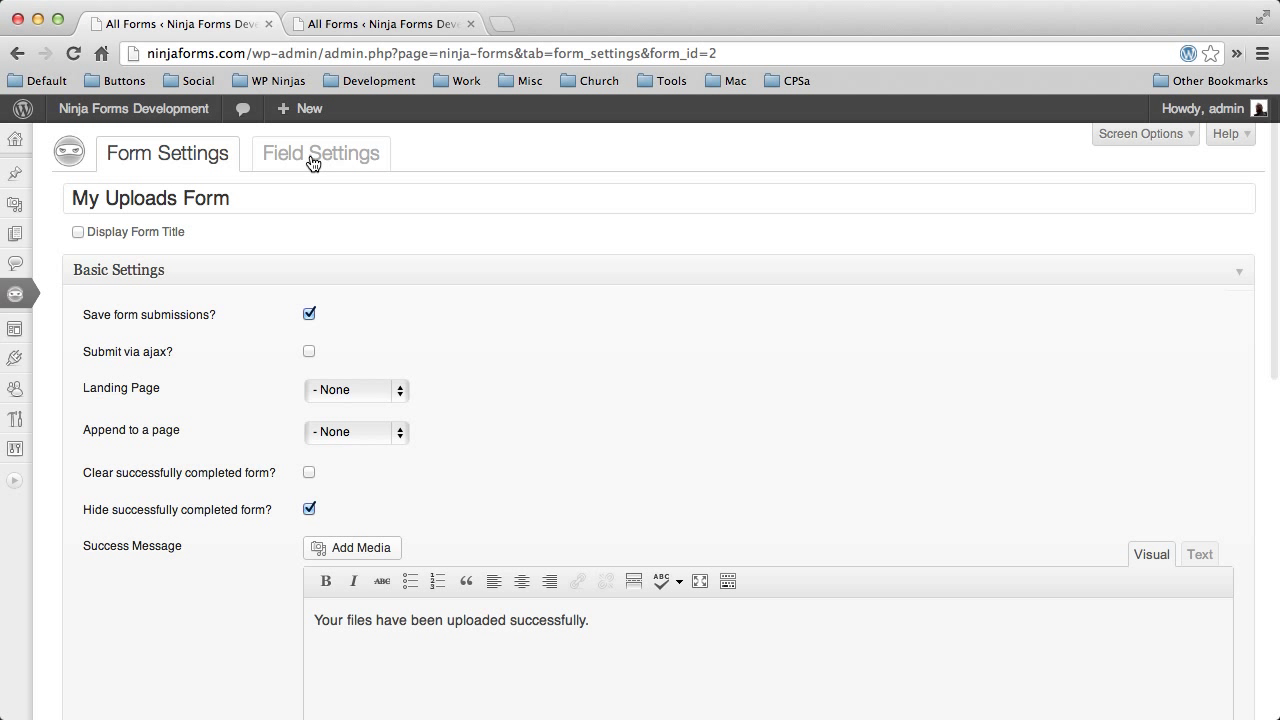
click(326, 161)
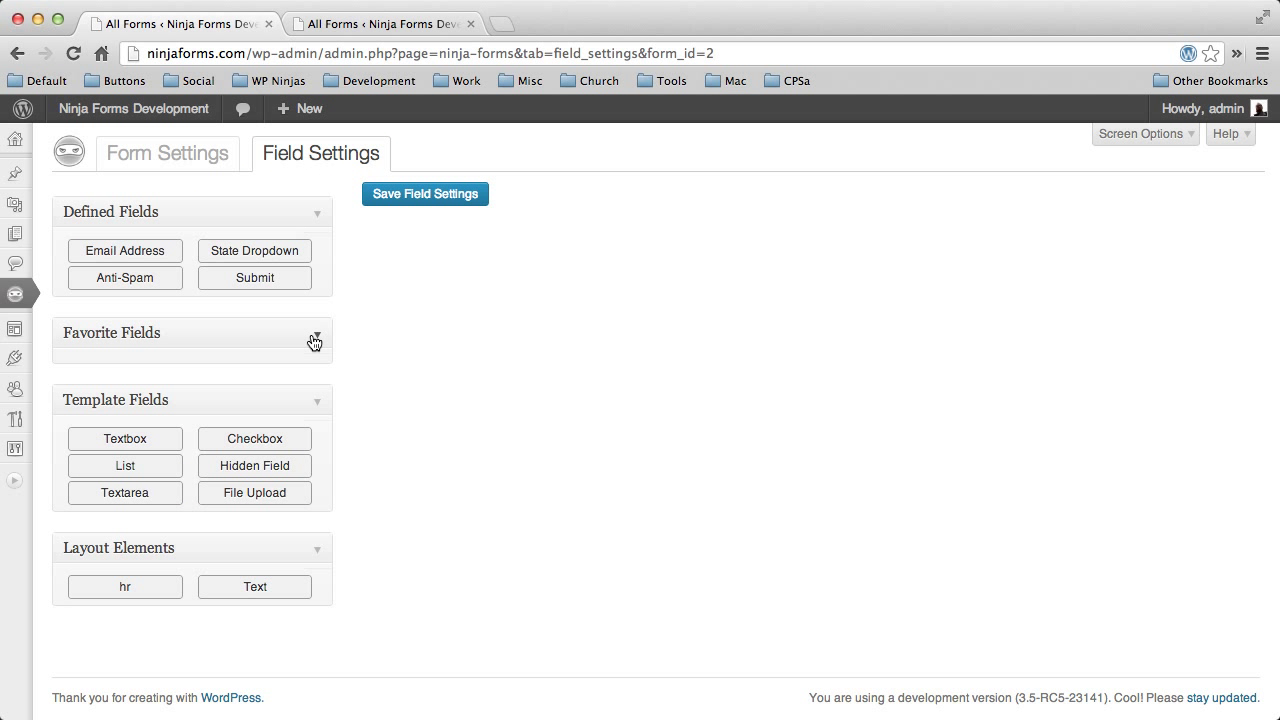
click(278, 495)
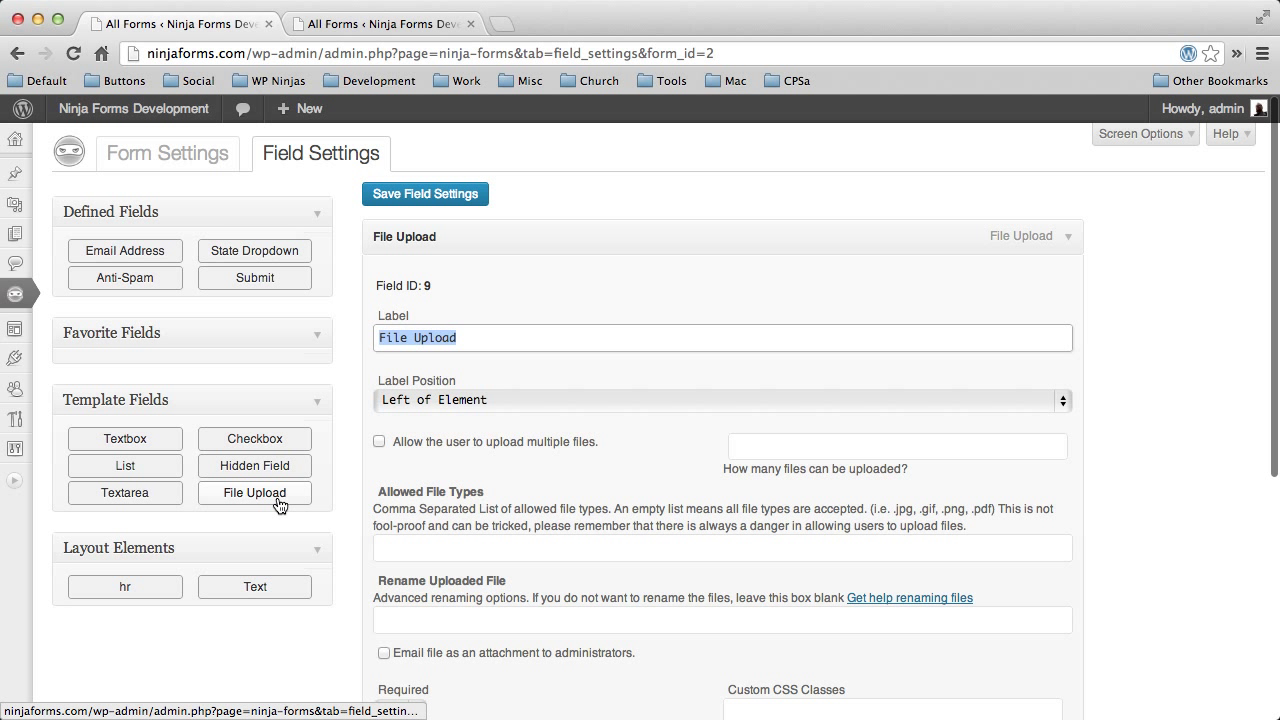
click(264, 289)
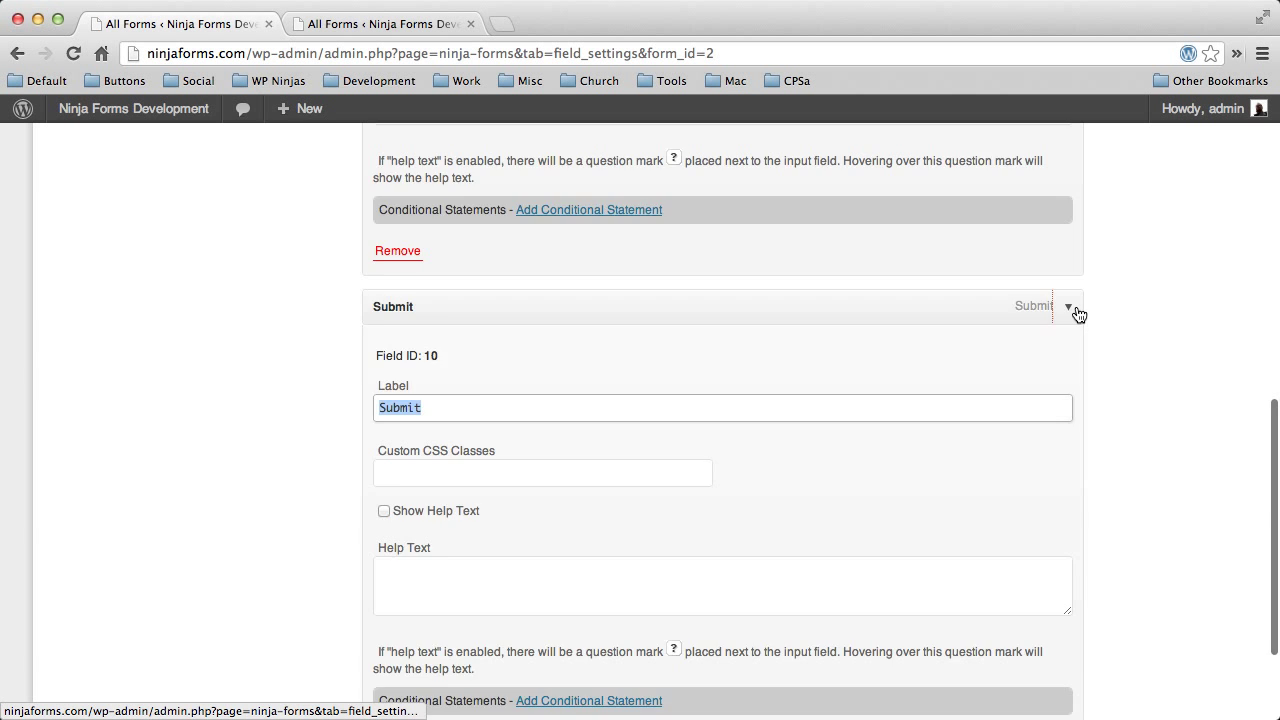
Allow the File Upload field to accept multiple files, up to 10
click(1070, 307)
scroll(1127, 312, up, 5)
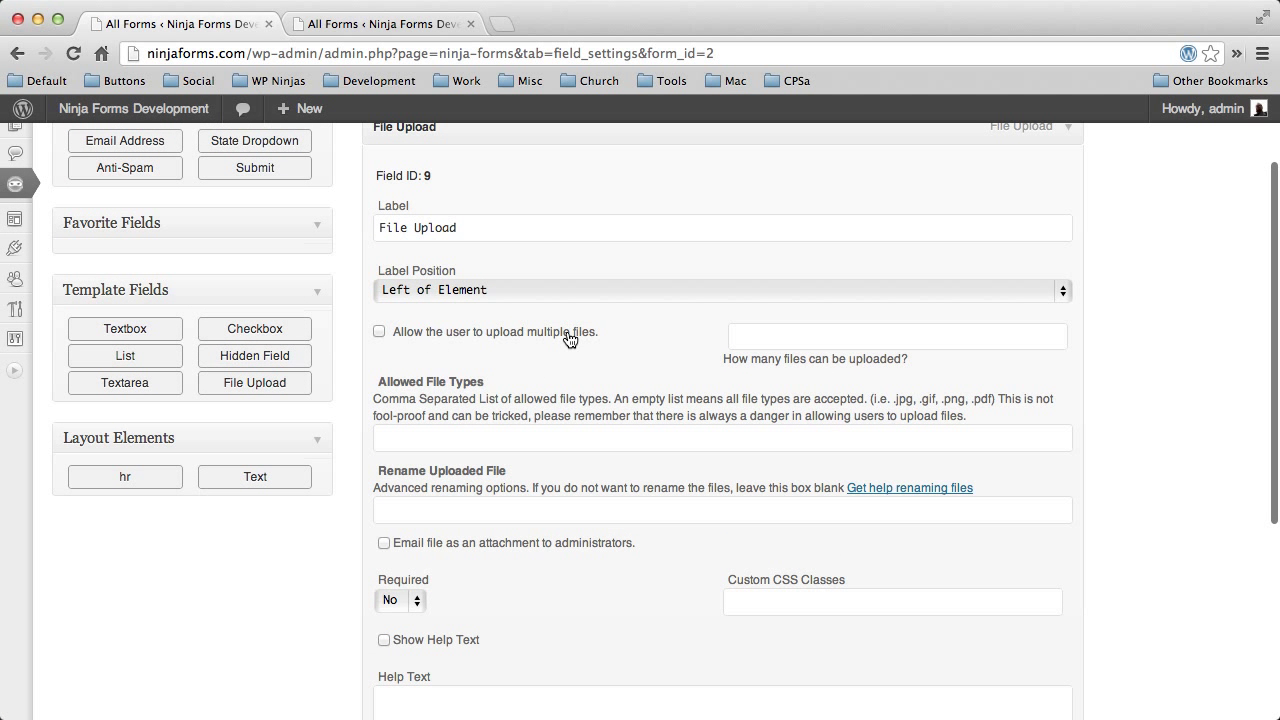
click(379, 331)
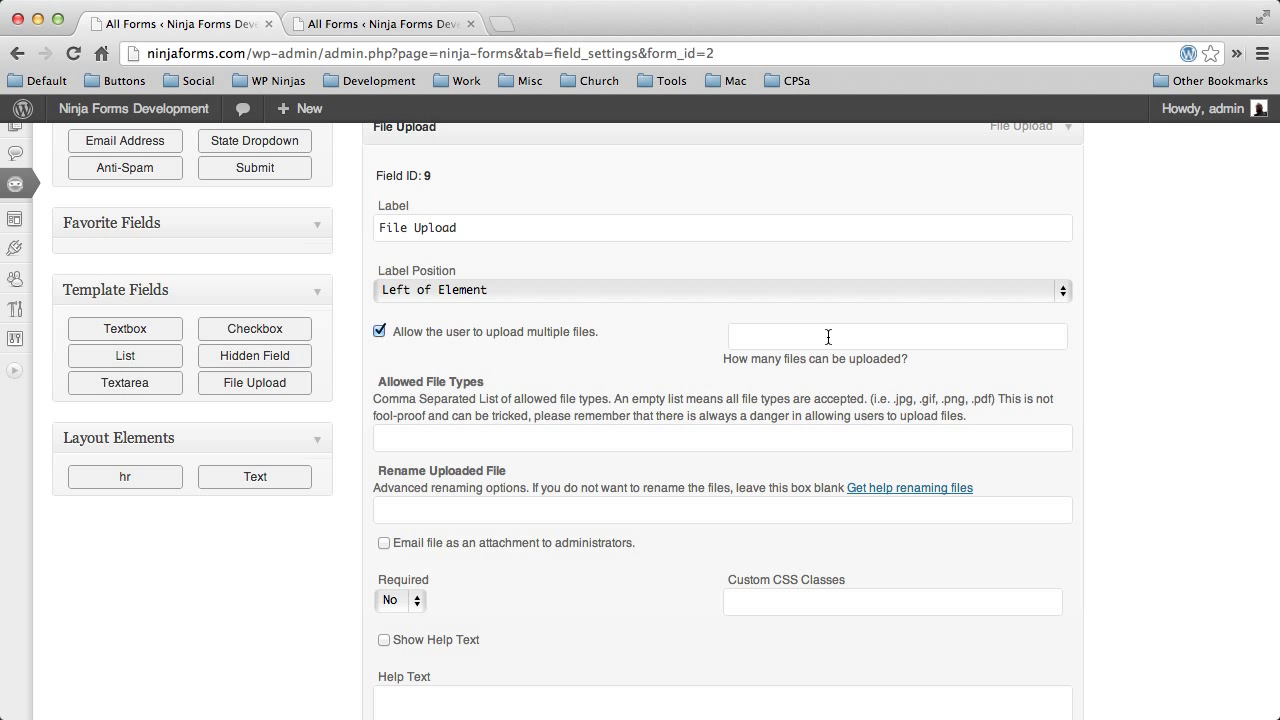
click(828, 337)
text(10)
click(453, 367)
Collapse the File Upload field, save the field settings, and return to the forms list
scroll(452, 378, down, 4)
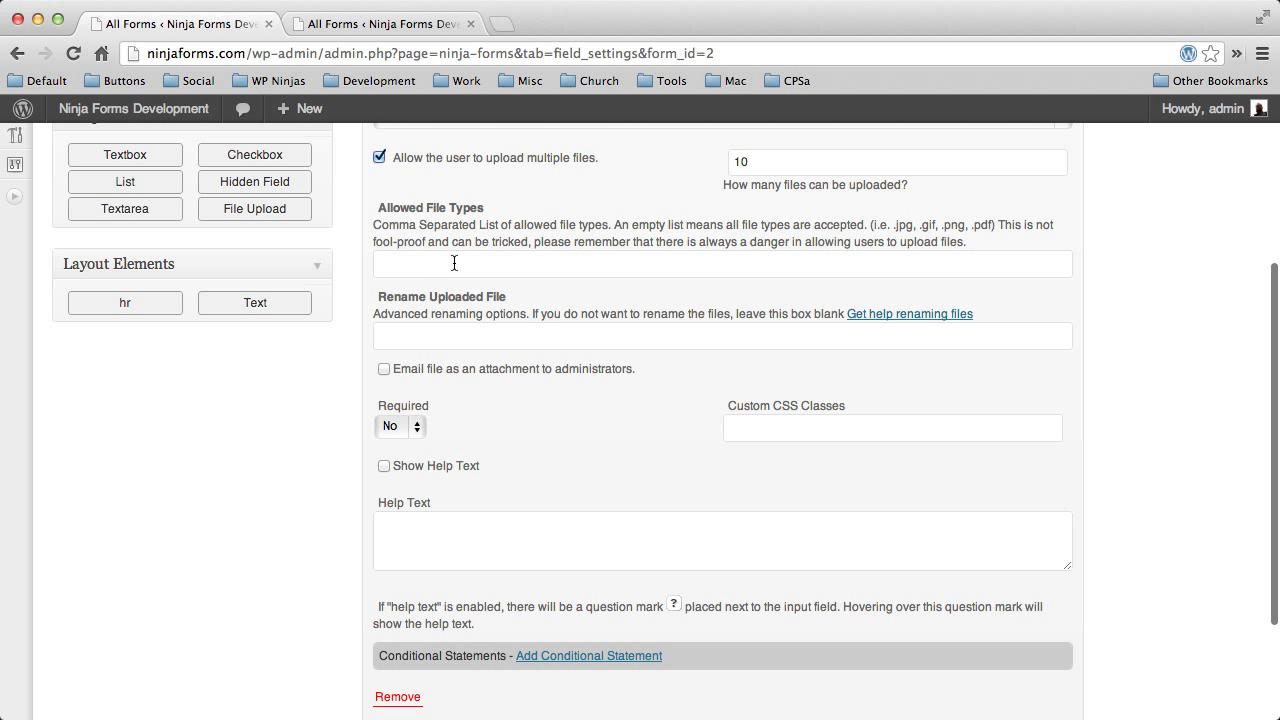
scroll(454, 263, up, 1)
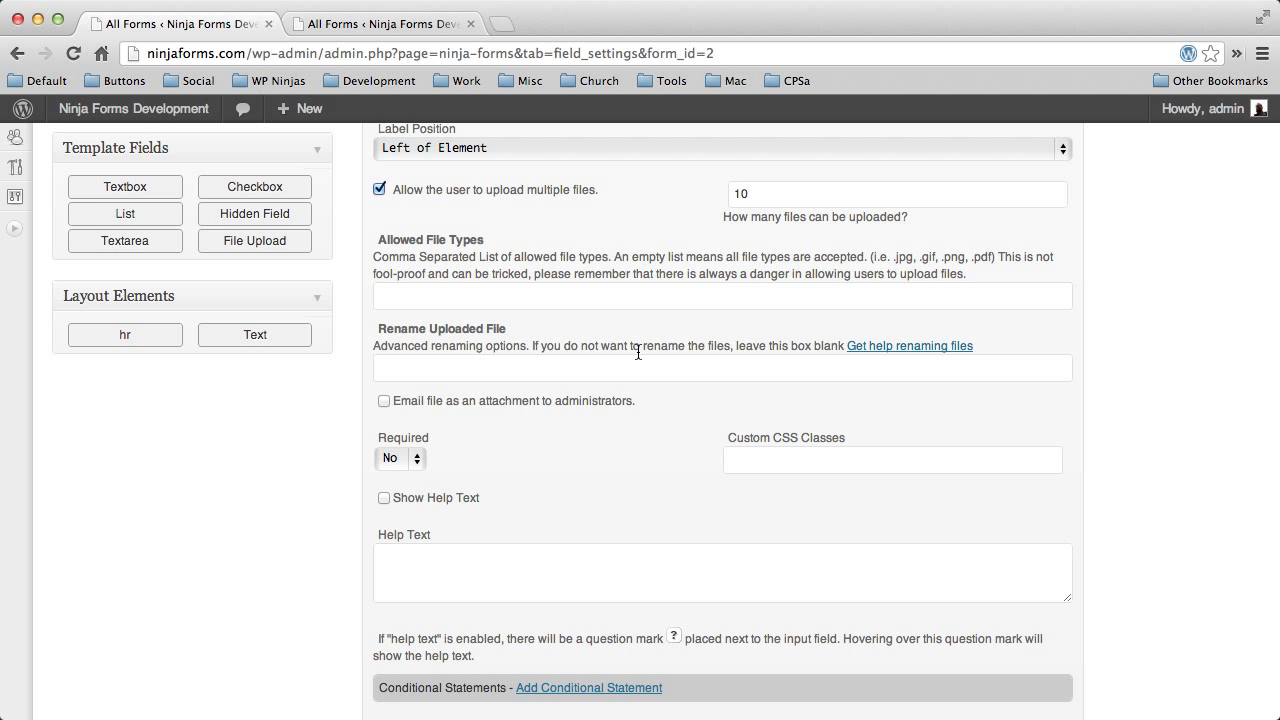
scroll(634, 353, down, 1)
scroll(634, 353, down, 2)
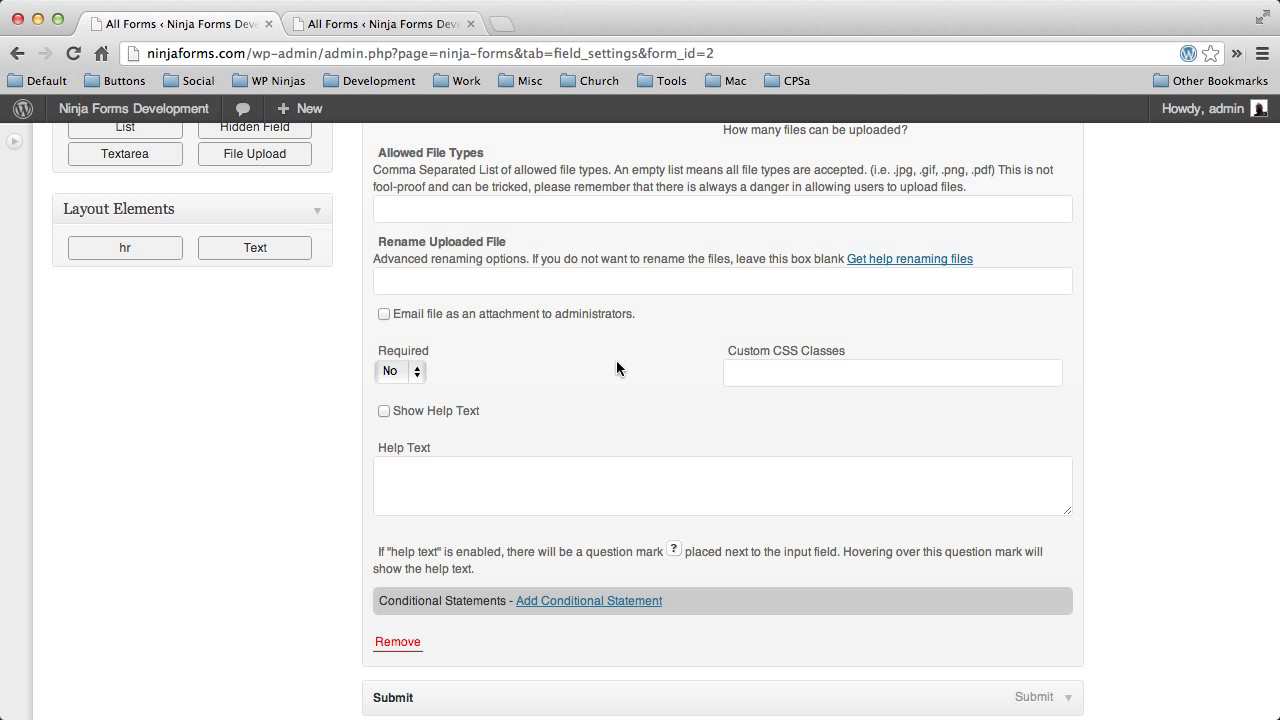
scroll(616, 362, up, 5)
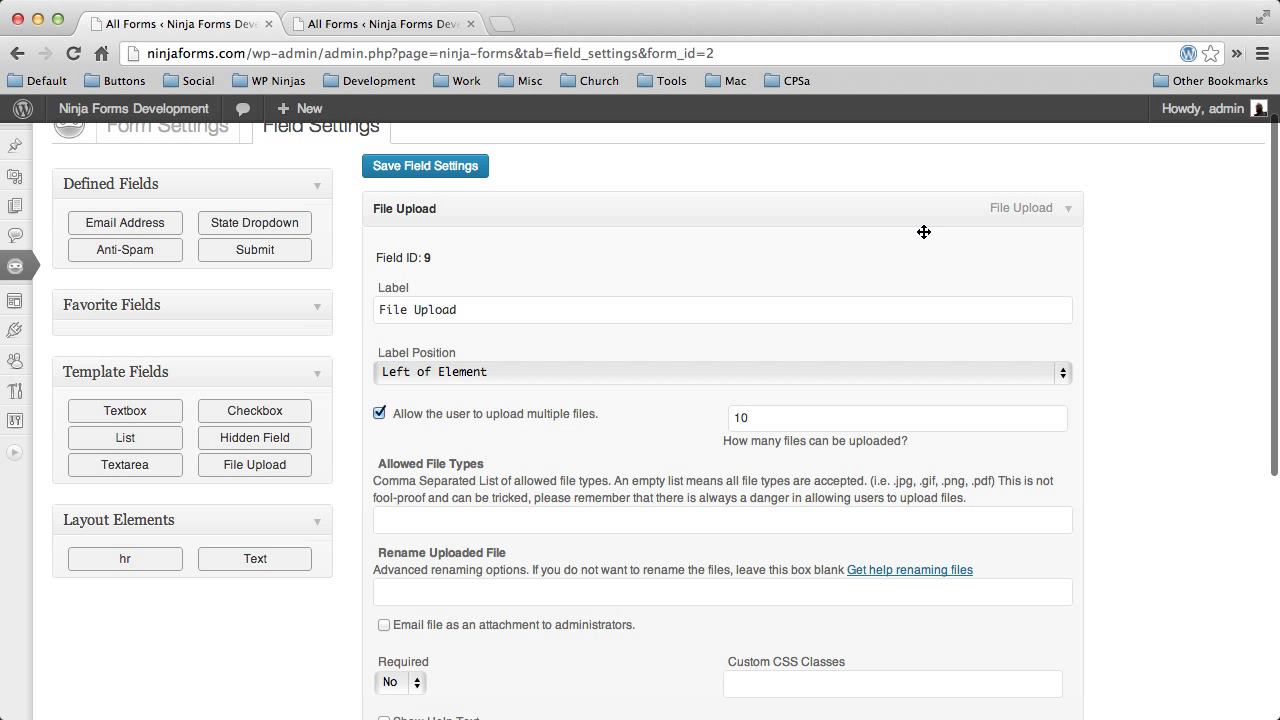
click(1066, 212)
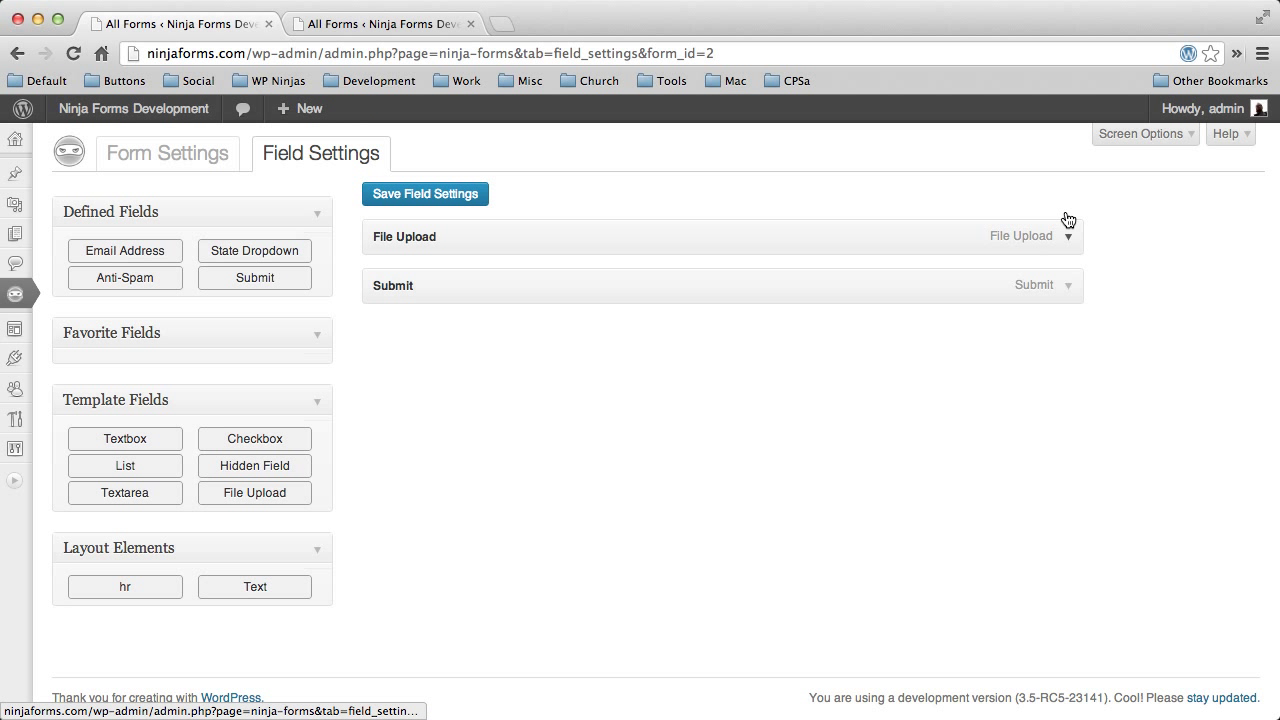
click(455, 197)
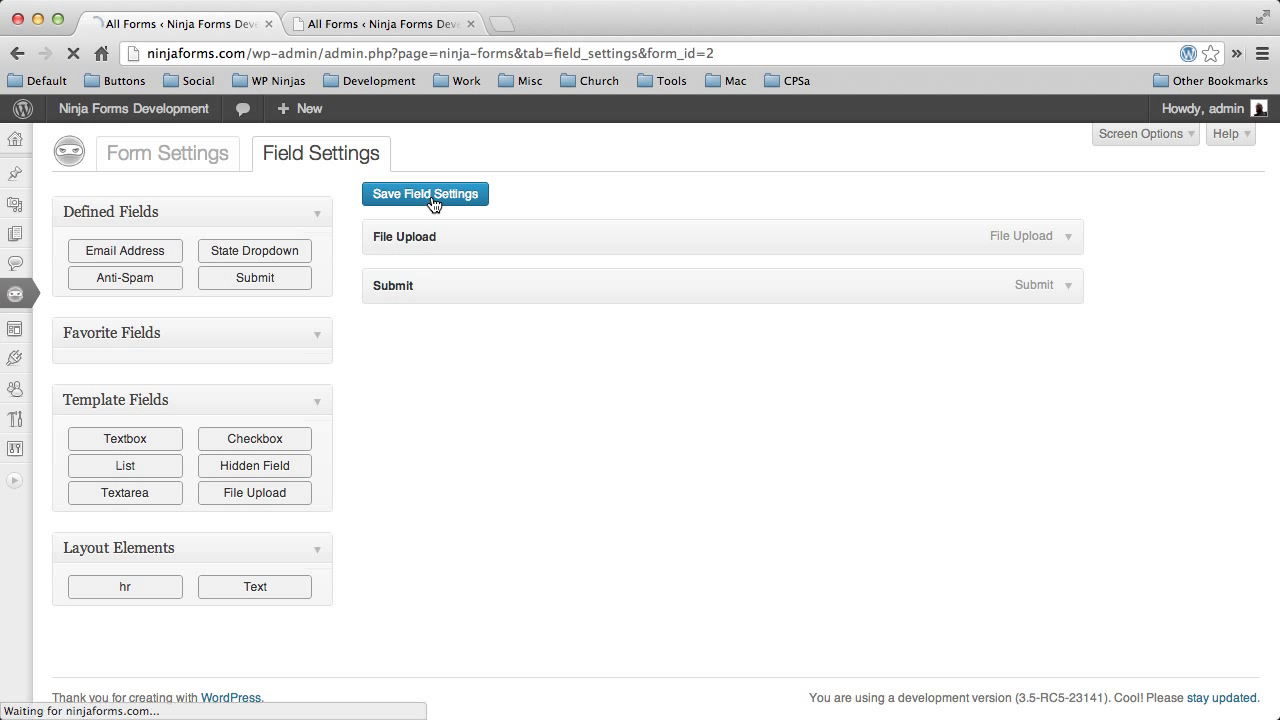
click(417, 24)
Preview My Uploads Form and attach 3d-images-download-wallpapers1.jpg from the Google Drive Stuff folder
click(73, 53)
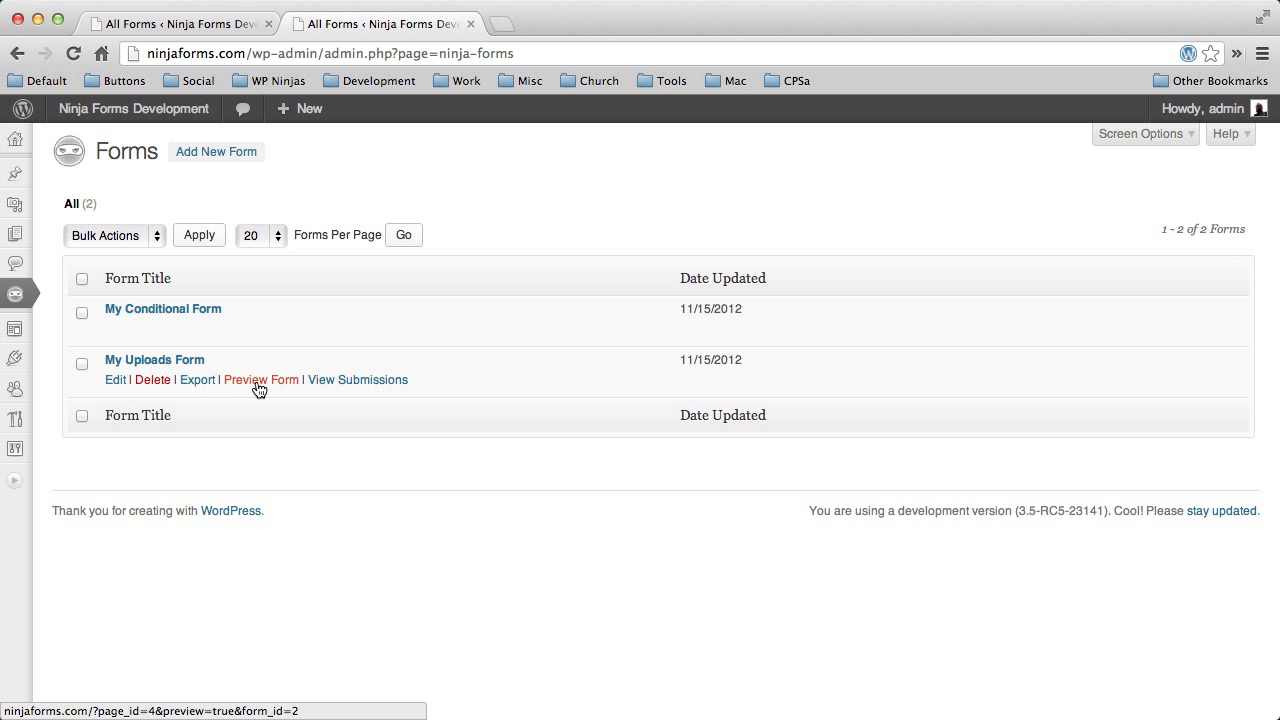
click(258, 385)
scroll(612, 335, down, 3)
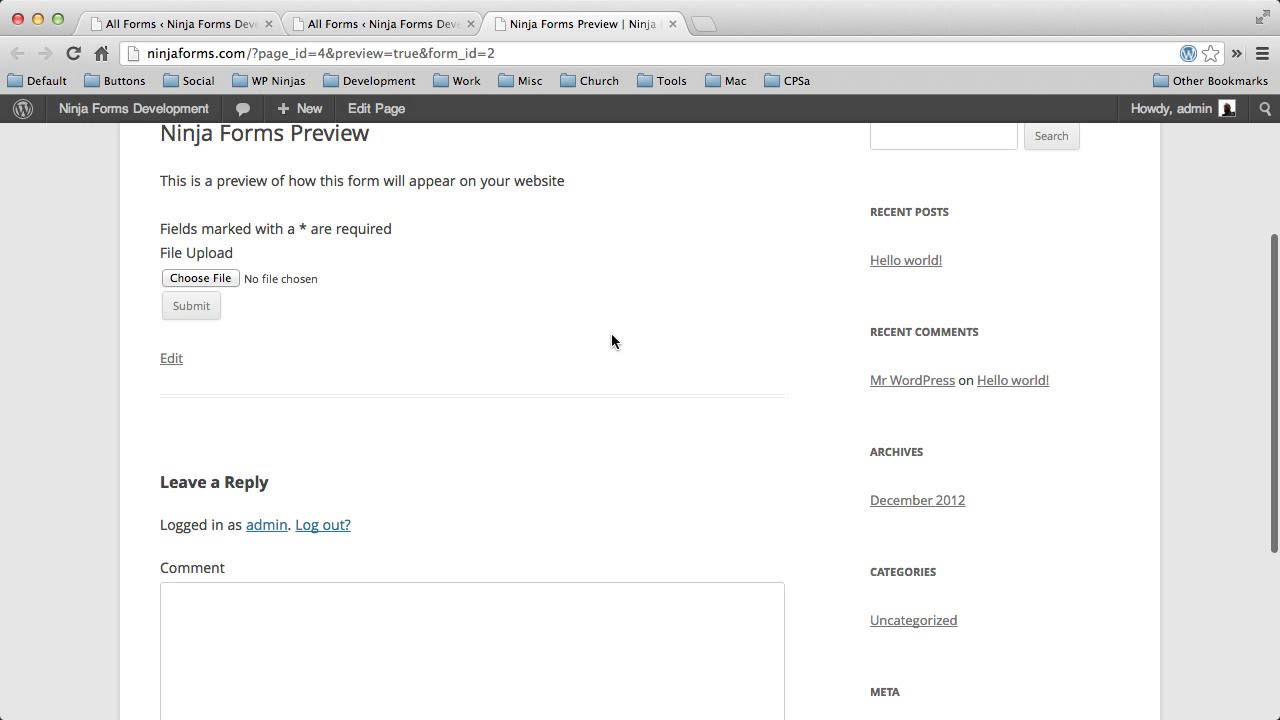
scroll(594, 343, up, 1)
click(222, 328)
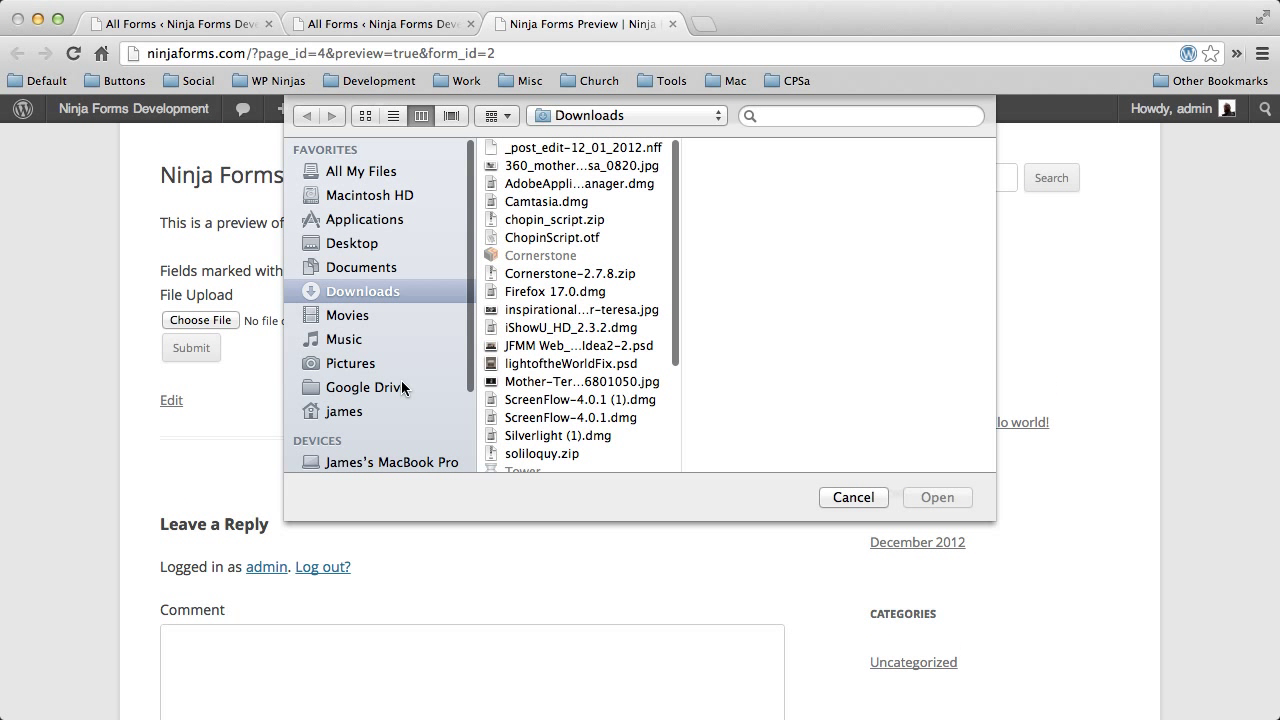
click(401, 381)
scroll(555, 368, down, 3)
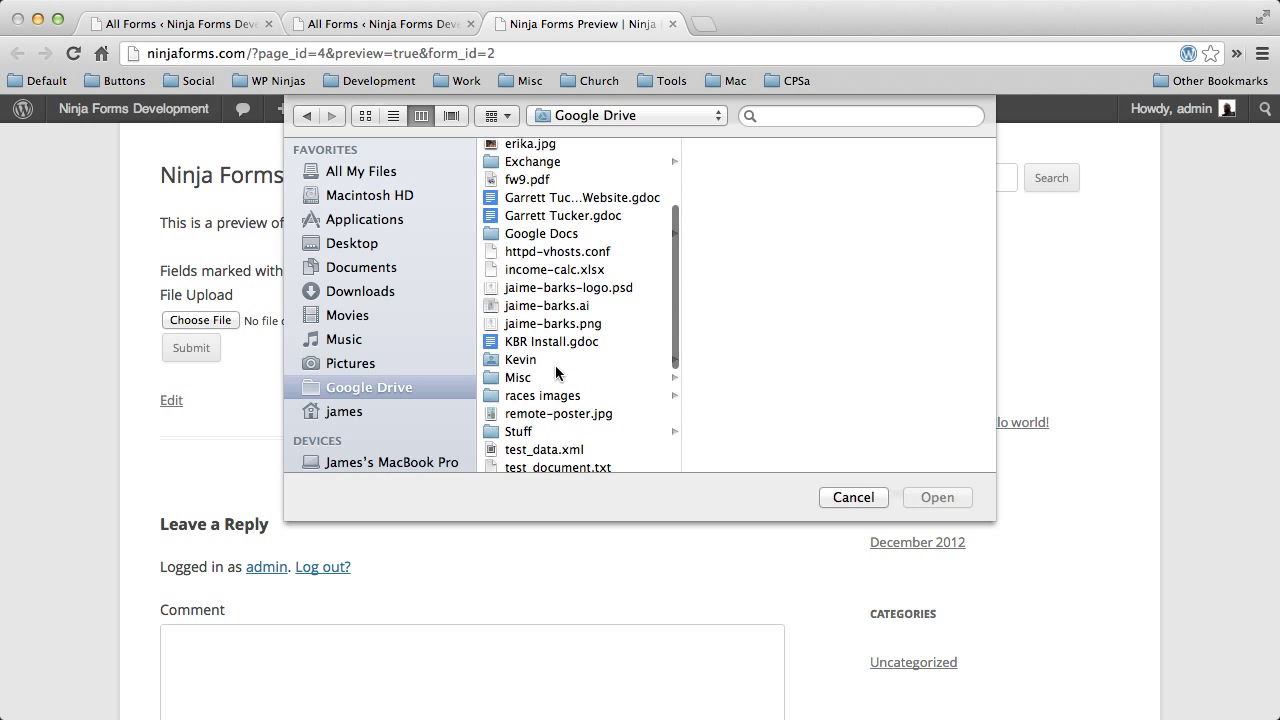
scroll(555, 365, down, 3)
click(529, 336)
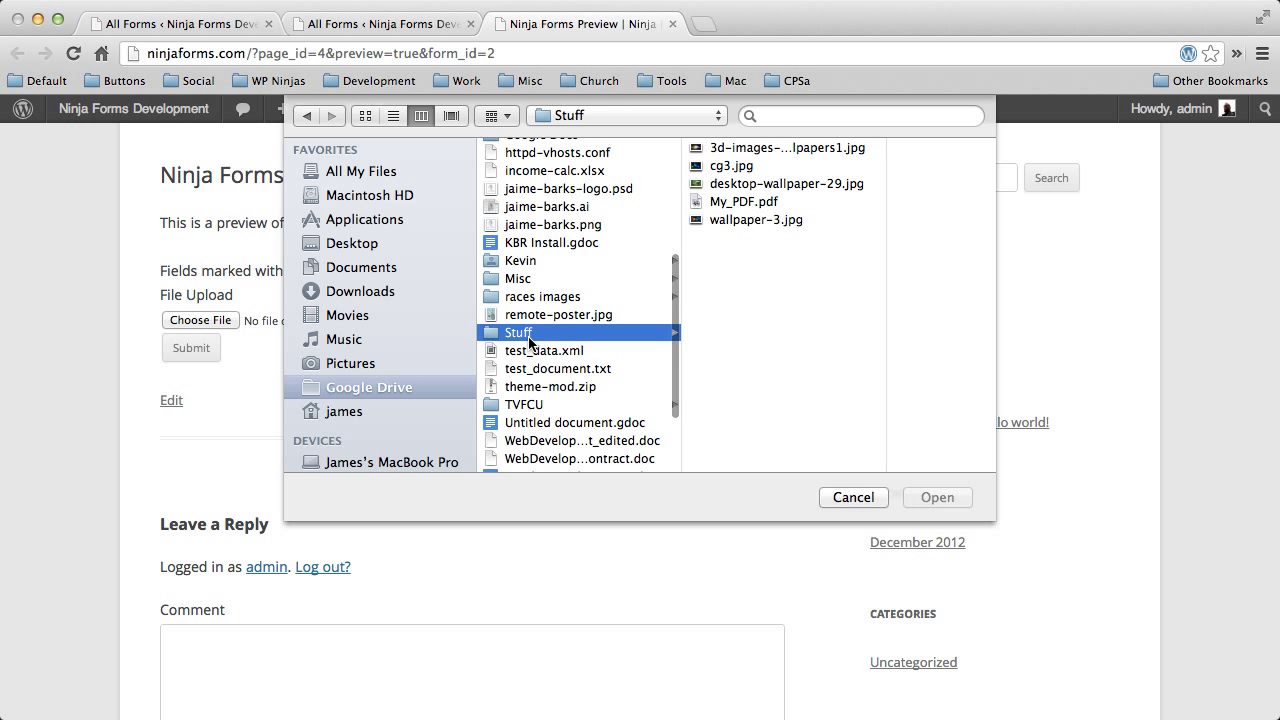
click(750, 148)
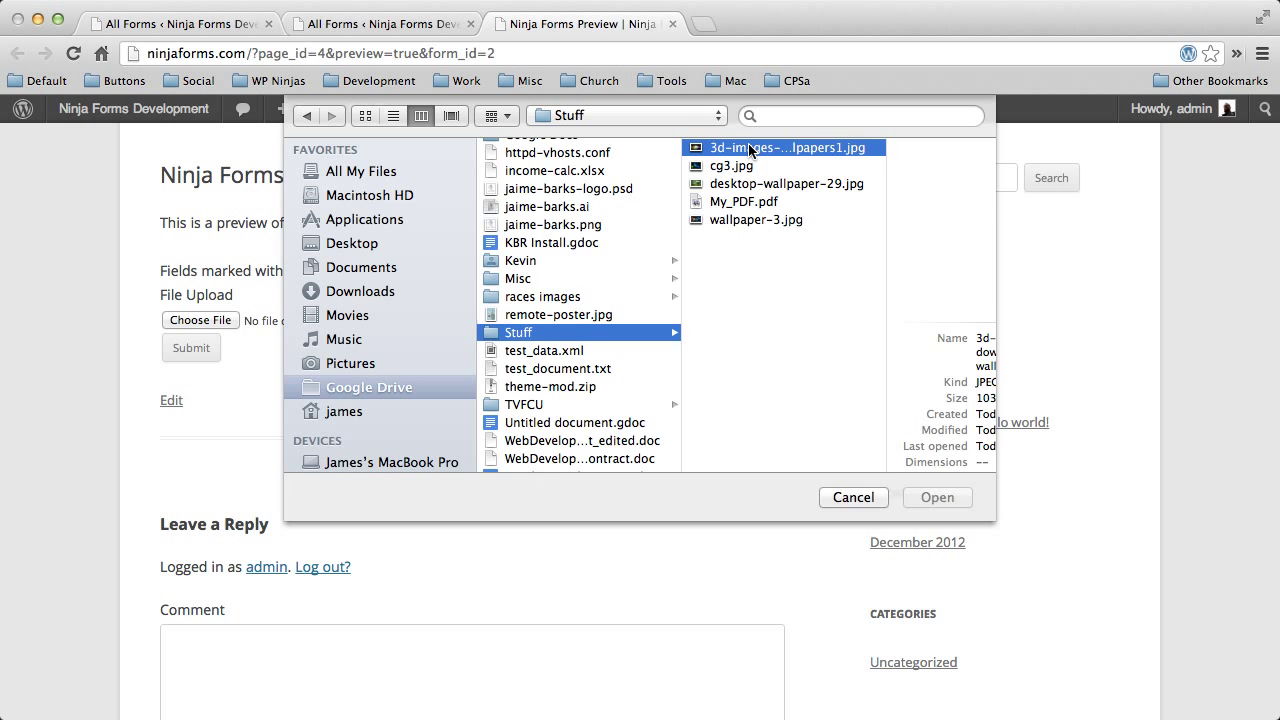
click(933, 497)
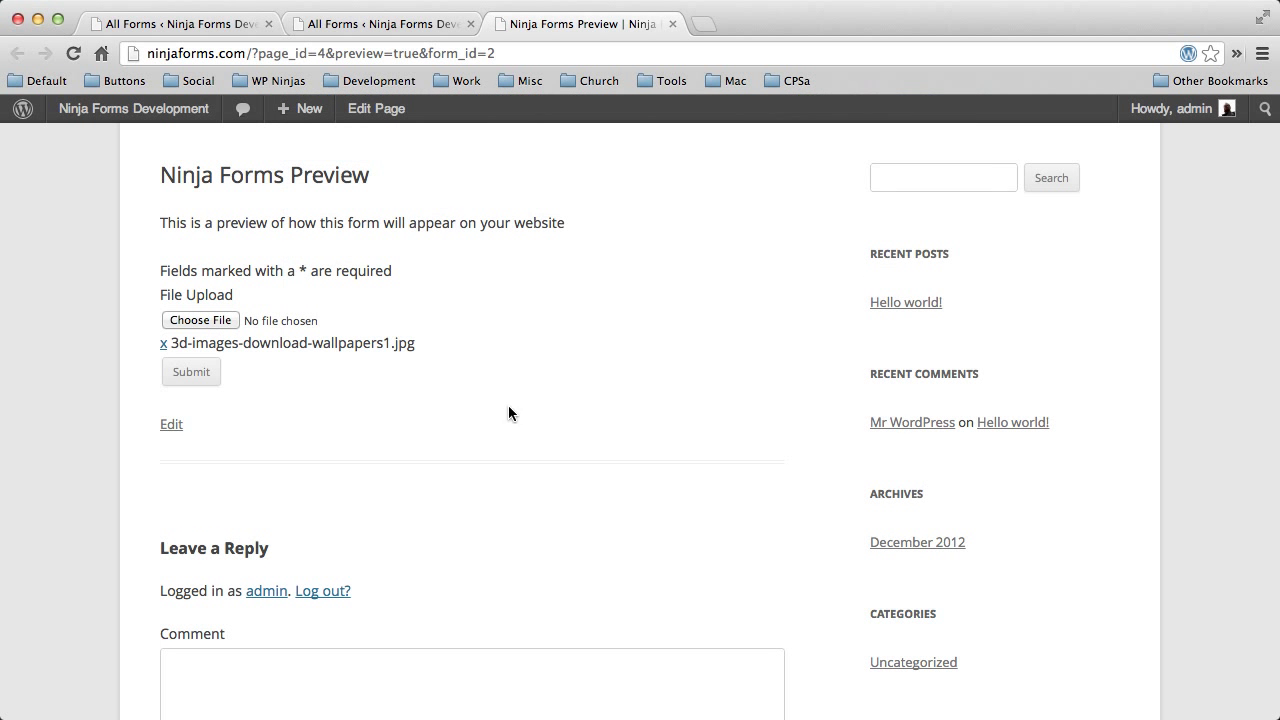
Try attaching 3d-images-download-wallpapers1.jpg again and dismiss the already-selected file warnings
click(229, 328)
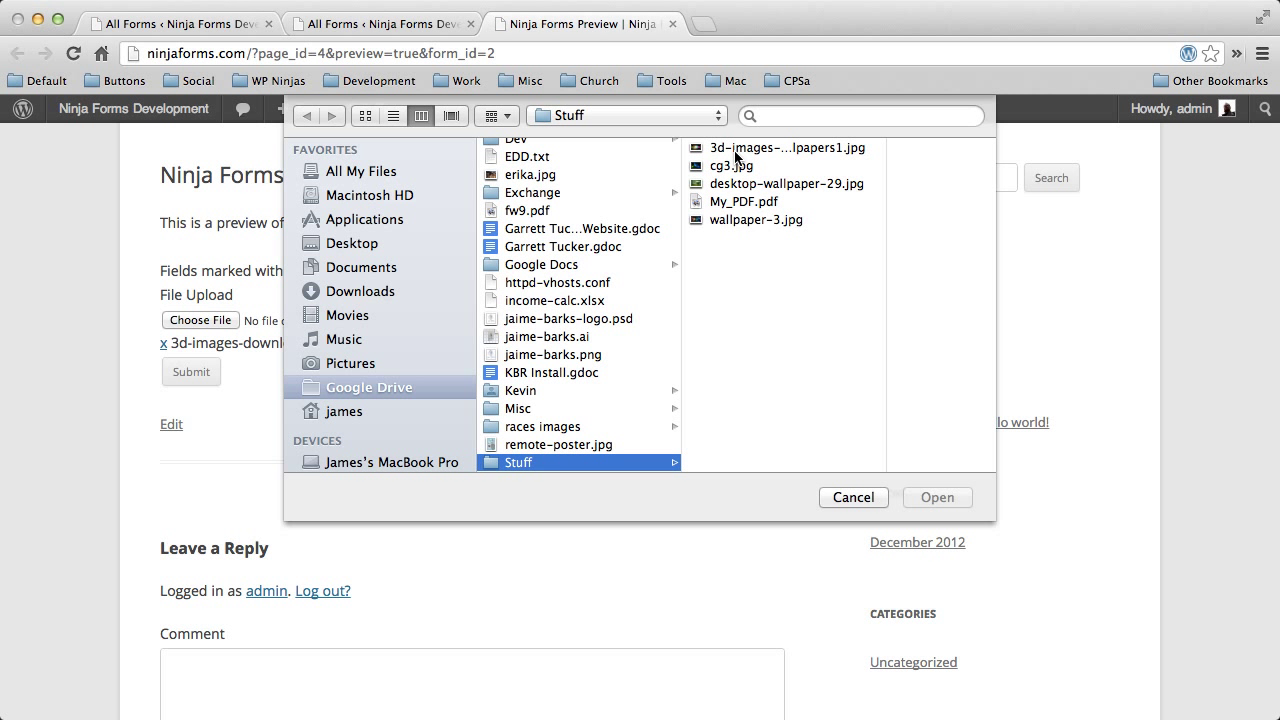
double_click(735, 150)
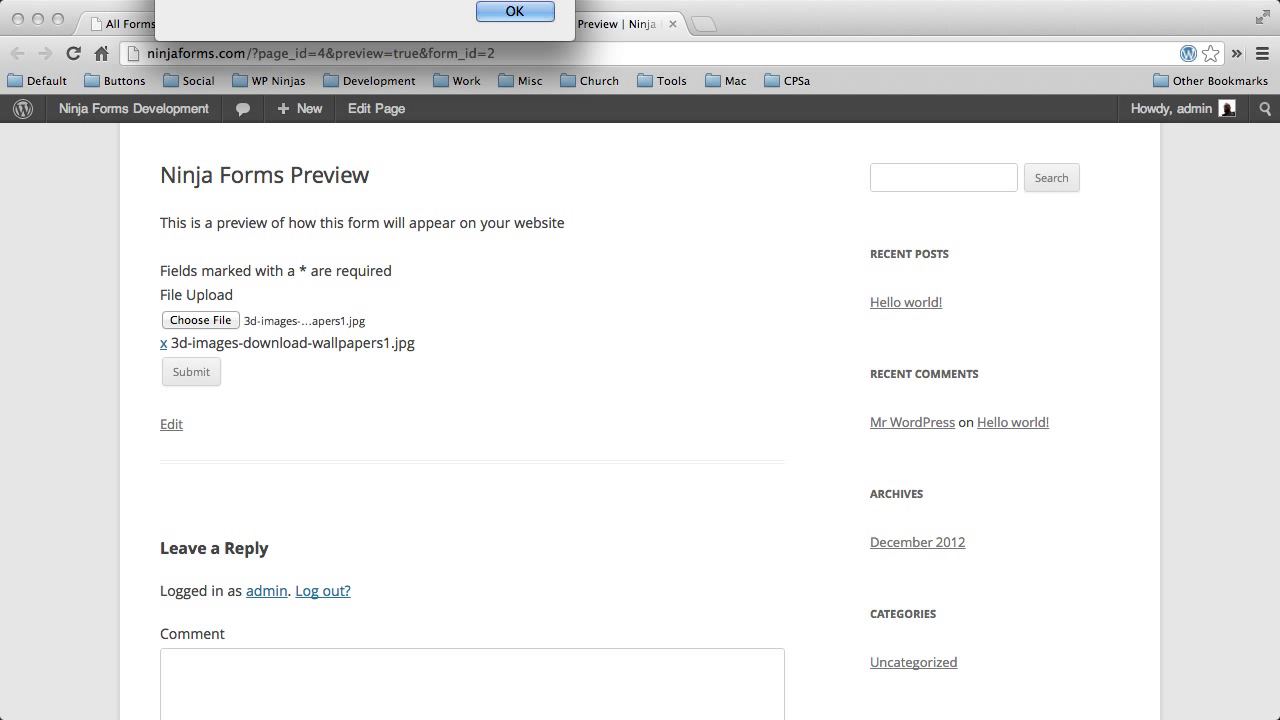
click(490, 10)
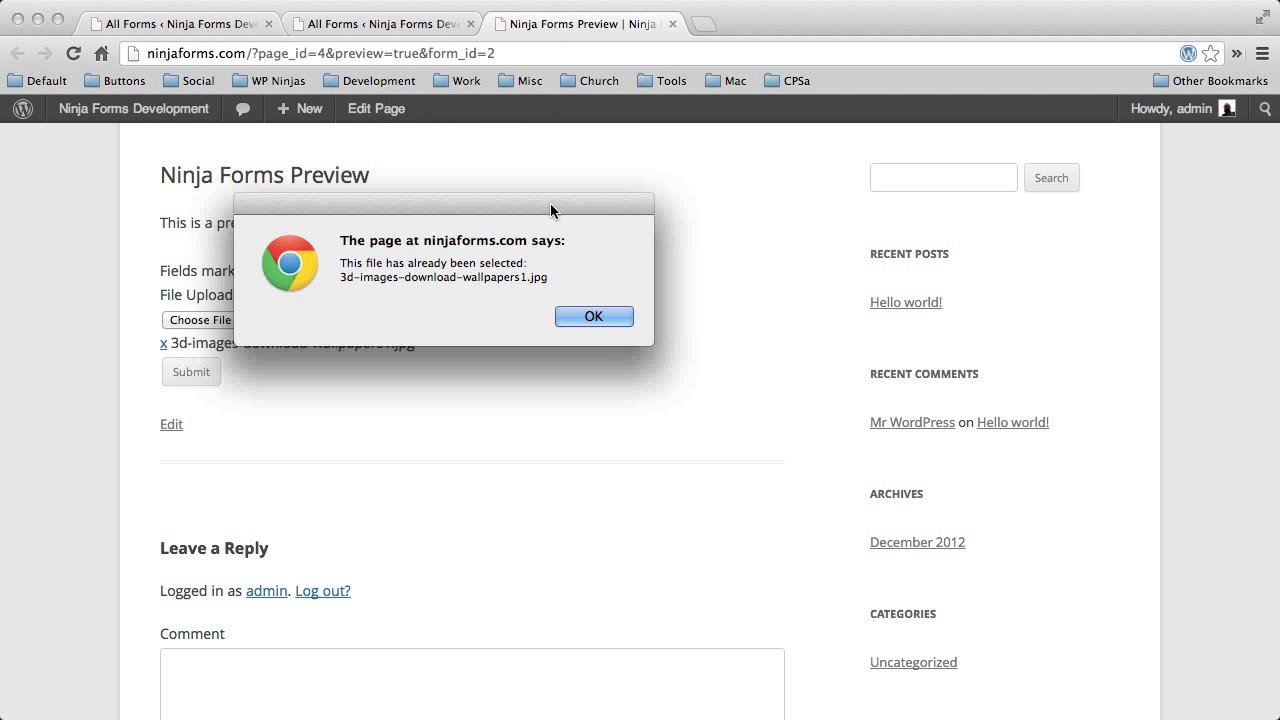
click(612, 316)
Attach cg3.jpg, desktop-wallpaper-29.jpg, My_PDF.pdf and wallpaper-3.jpg, then submit the form
click(231, 326)
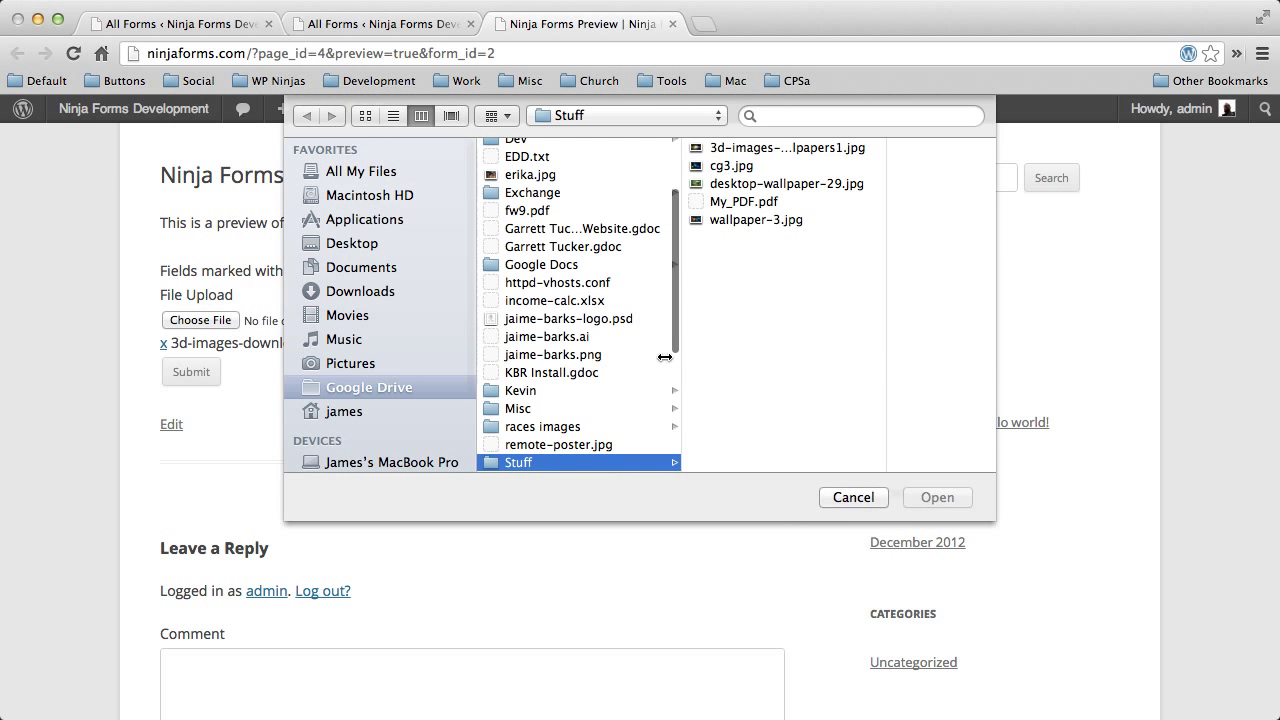
double_click(731, 166)
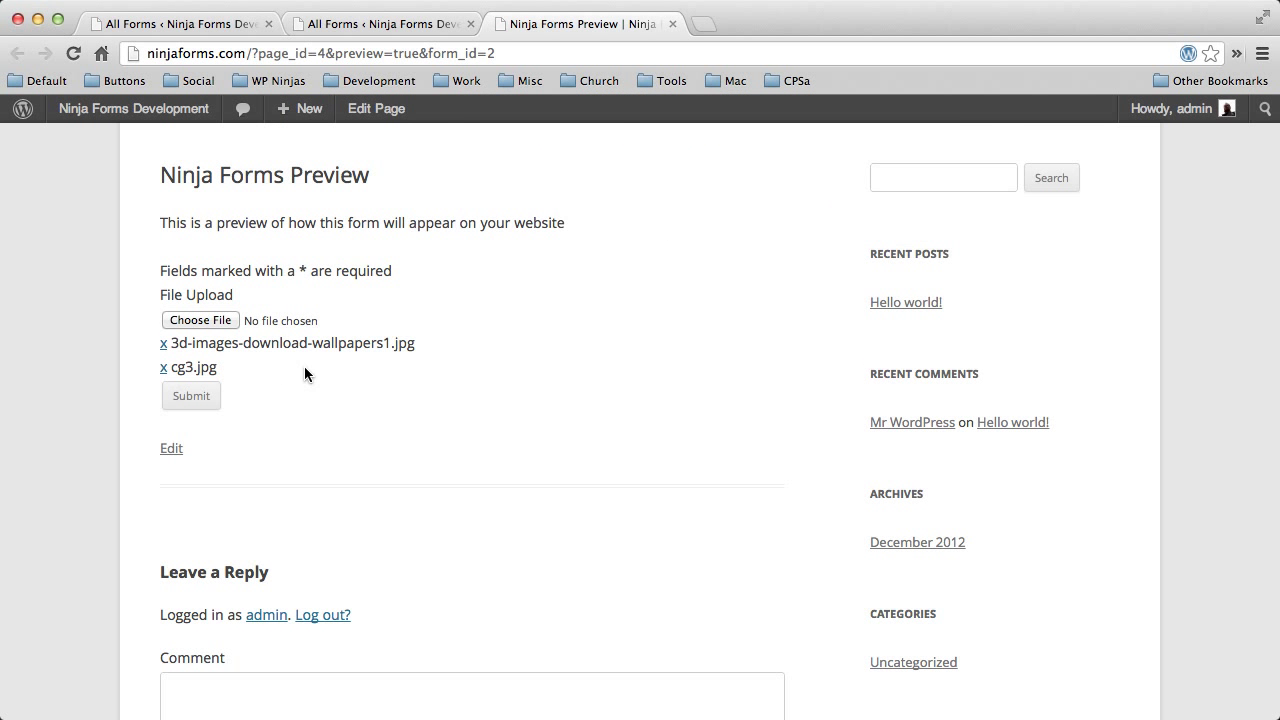
click(228, 323)
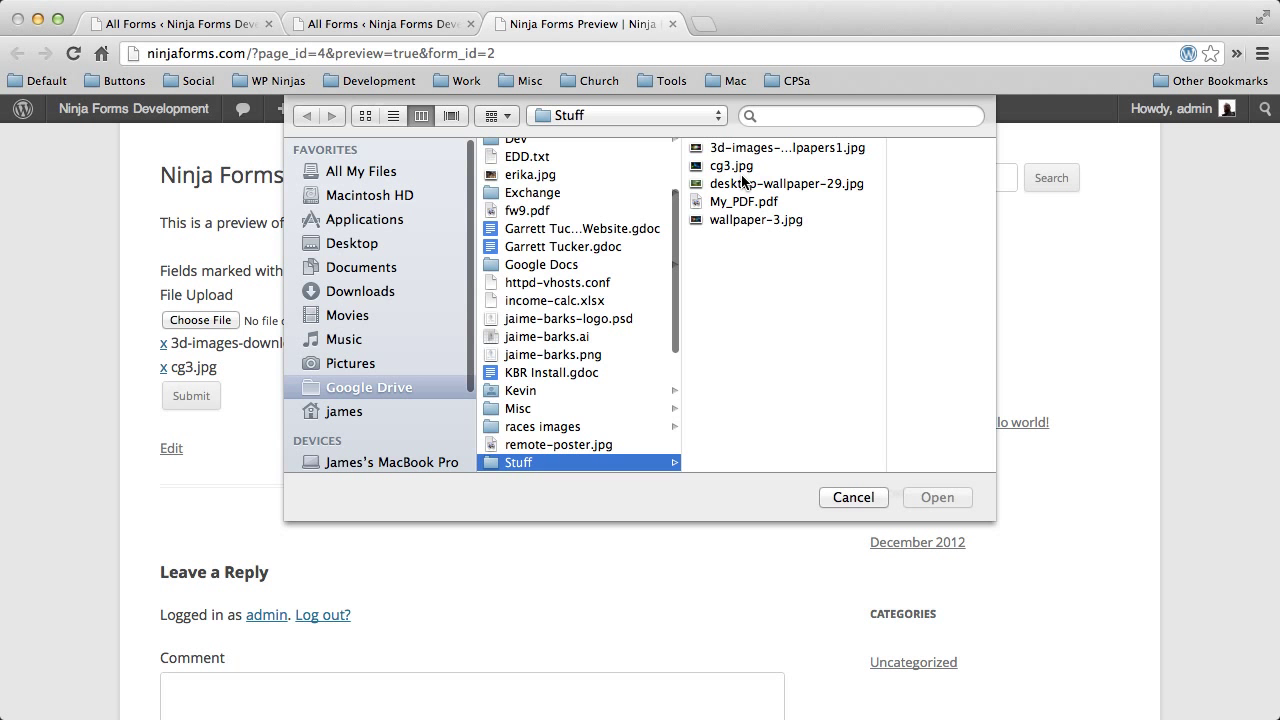
double_click(760, 178)
click(211, 325)
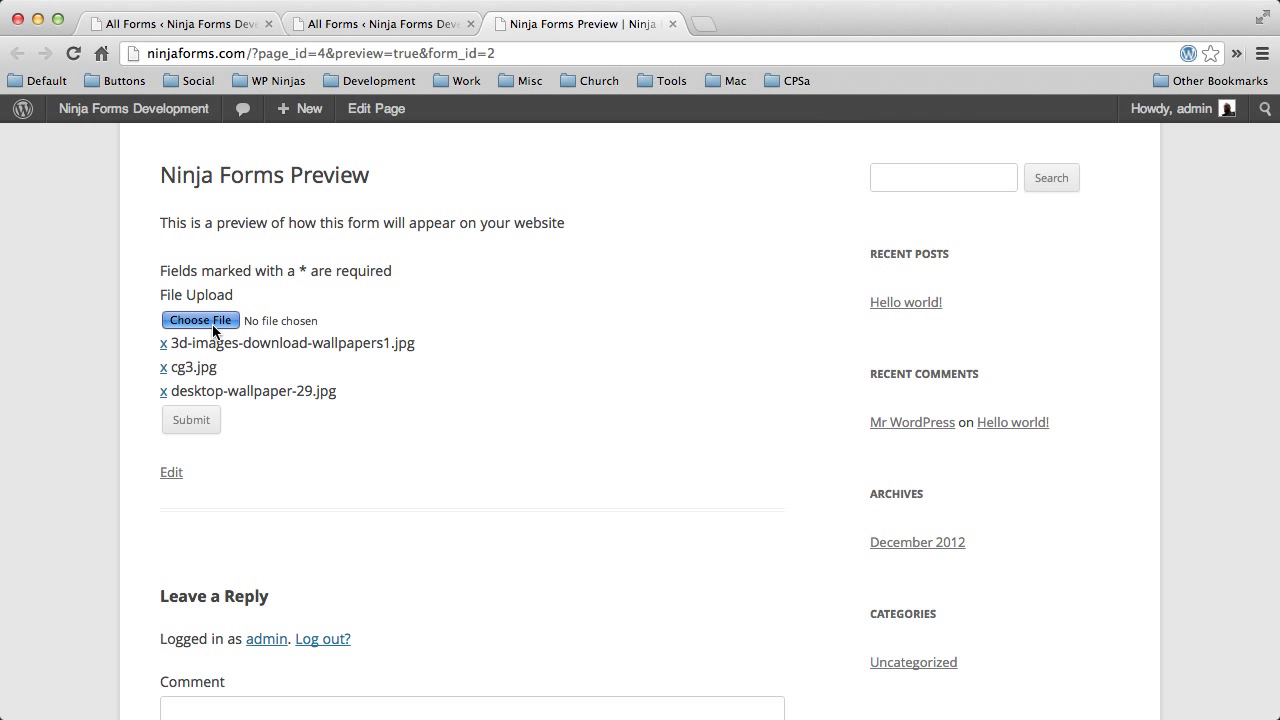
double_click(760, 201)
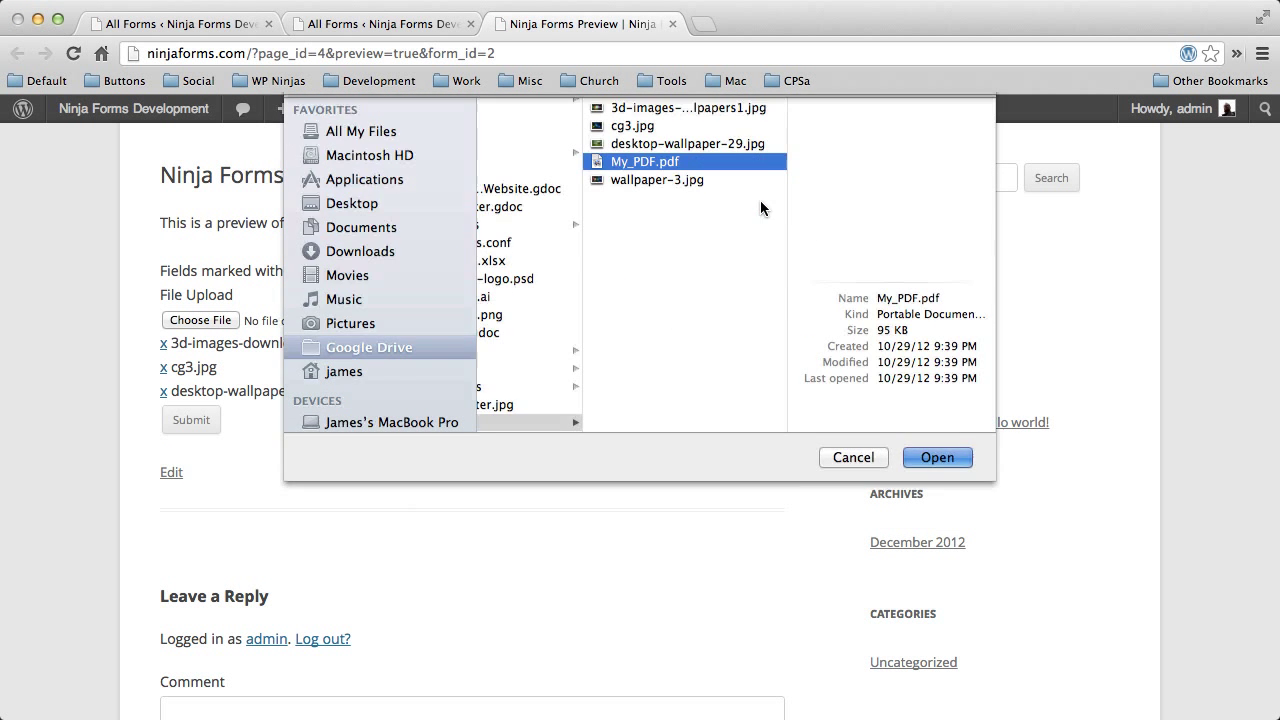
click(222, 319)
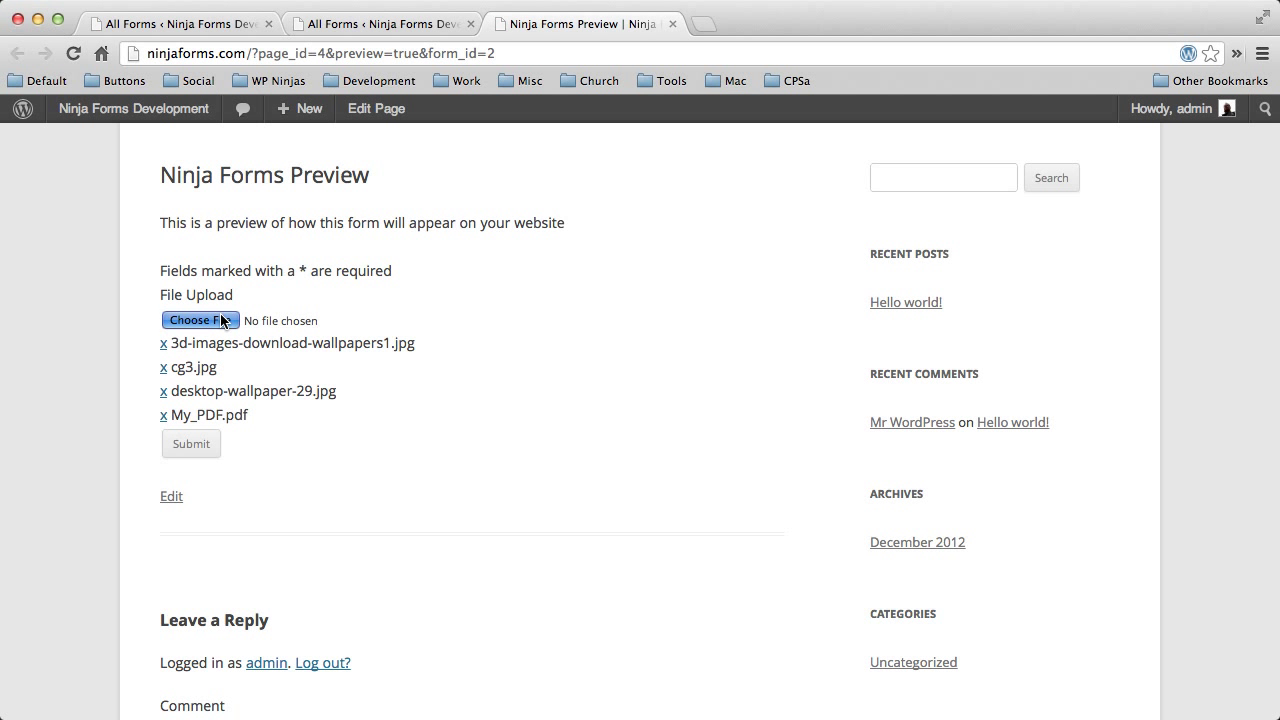
double_click(763, 219)
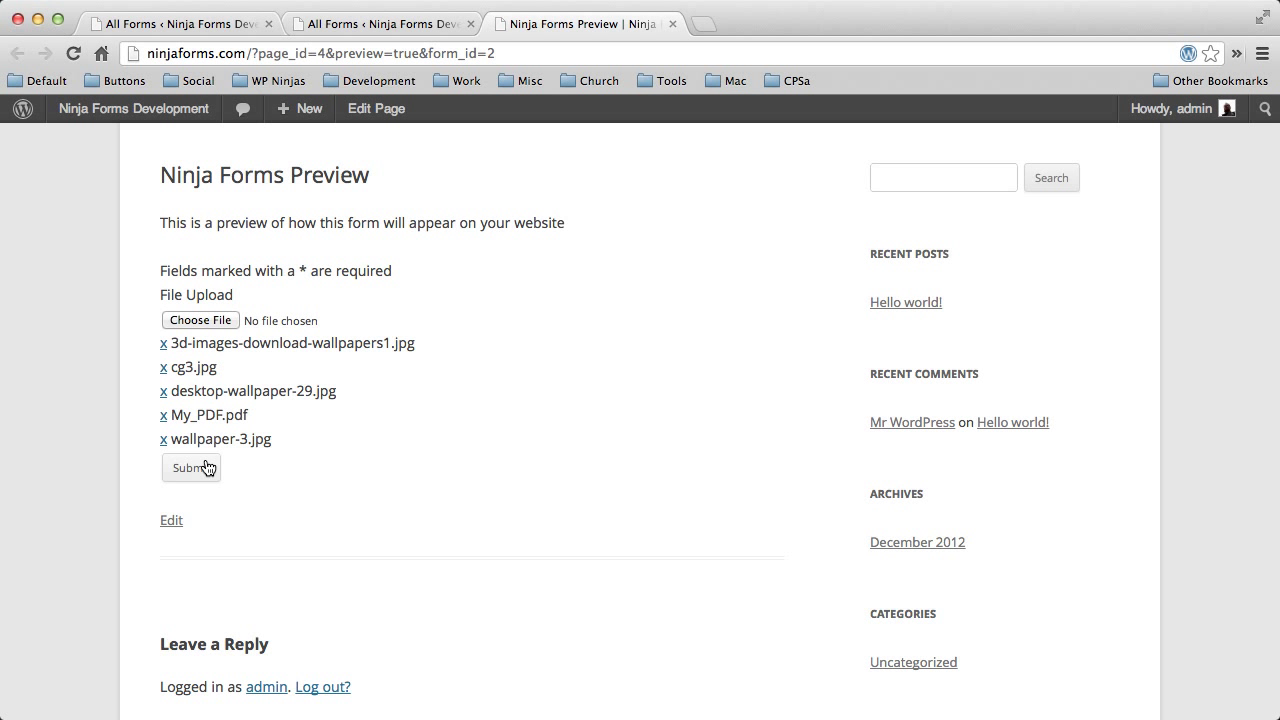
click(207, 468)
scroll(450, 484, down, 3)
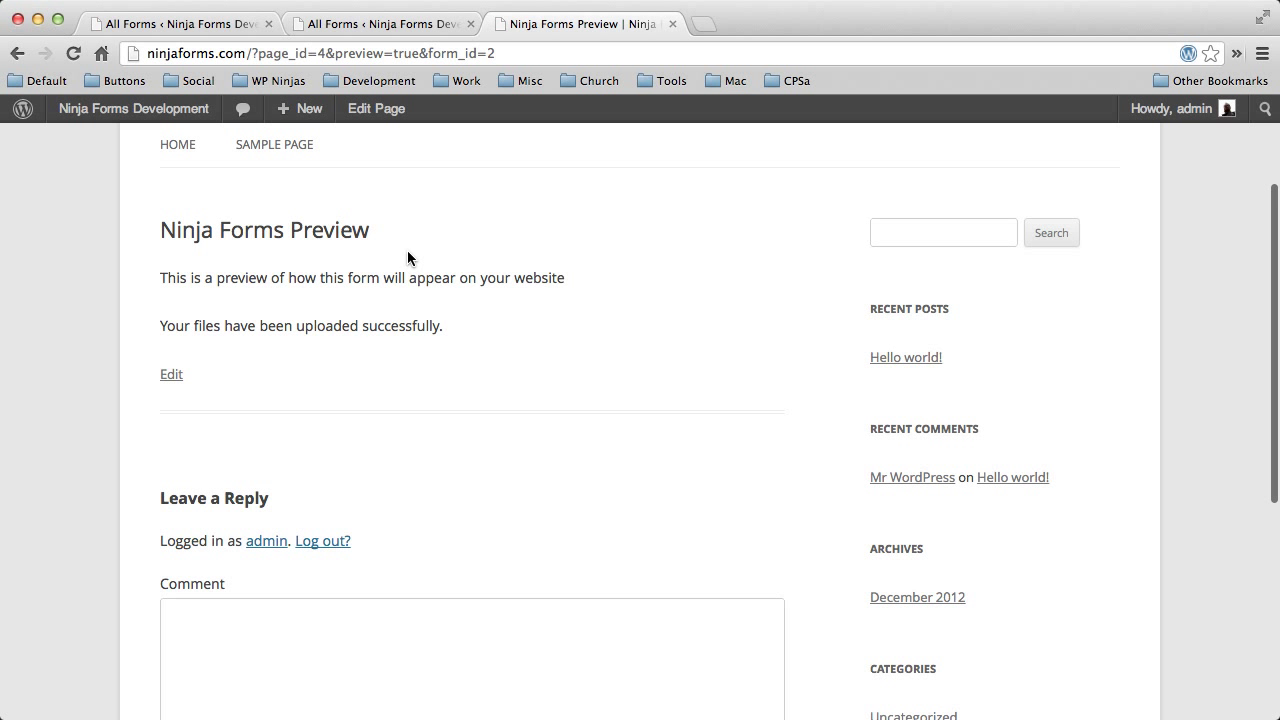
Open Forms > File Uploads to list the five files uploaded through My Uploads Form
click(213, 25)
mouse_move(15, 293)
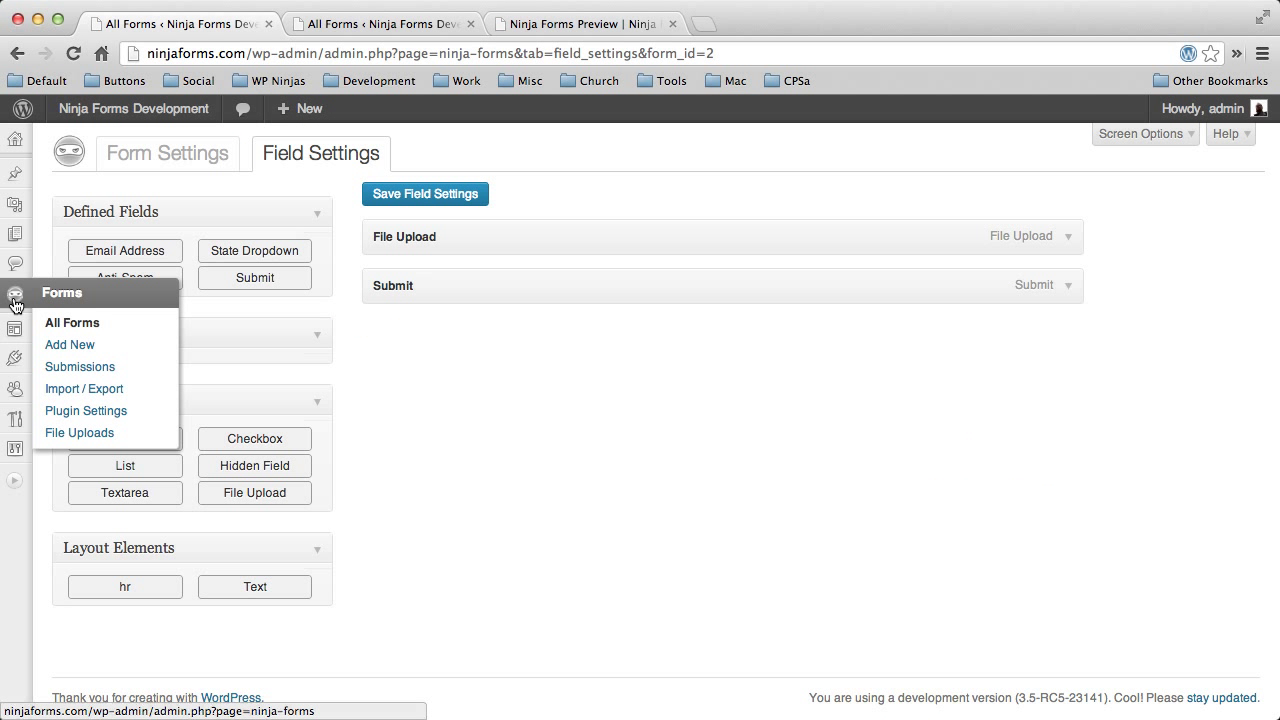
click(70, 433)
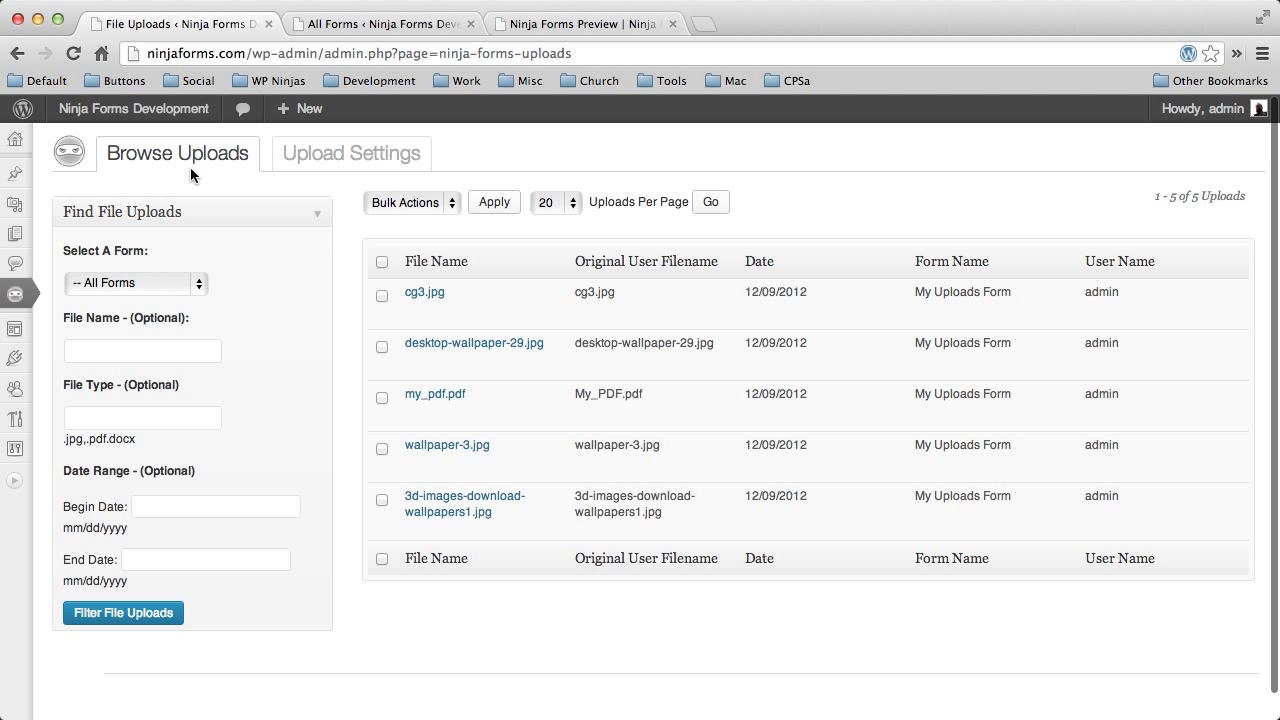
scroll(652, 373, down, 1)
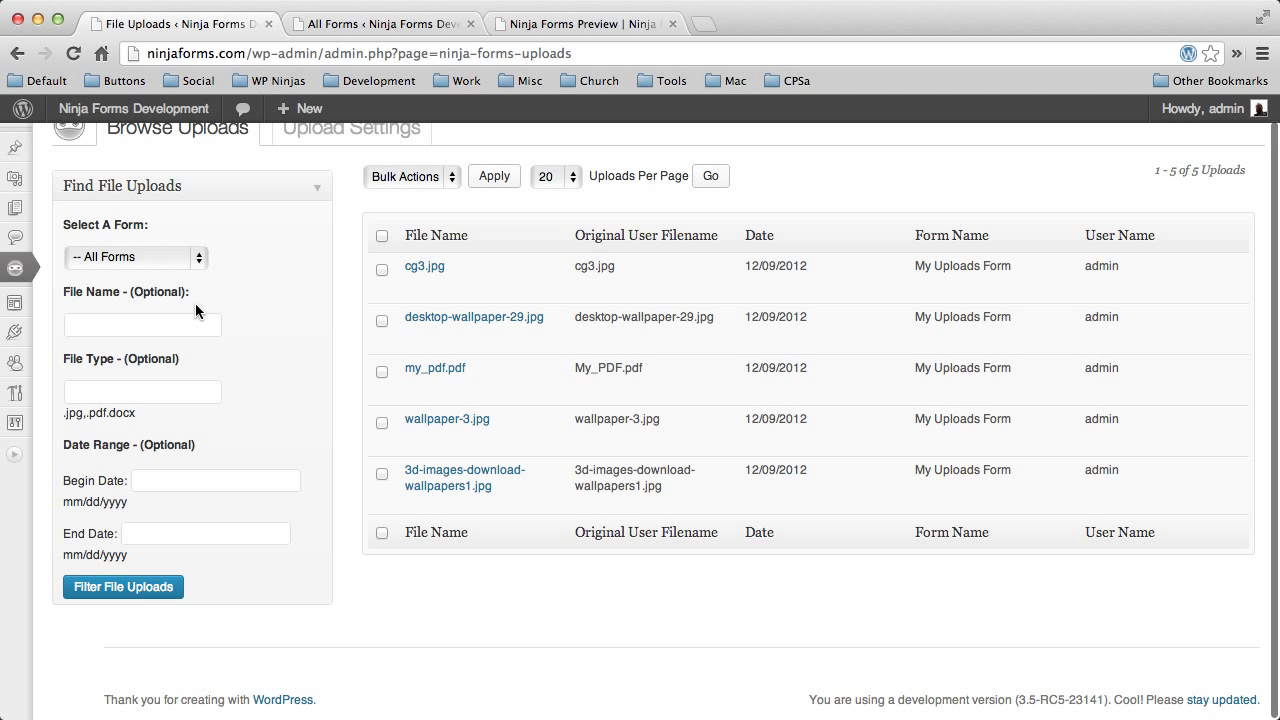
Filter the uploads list by file type .pdf
click(139, 390)
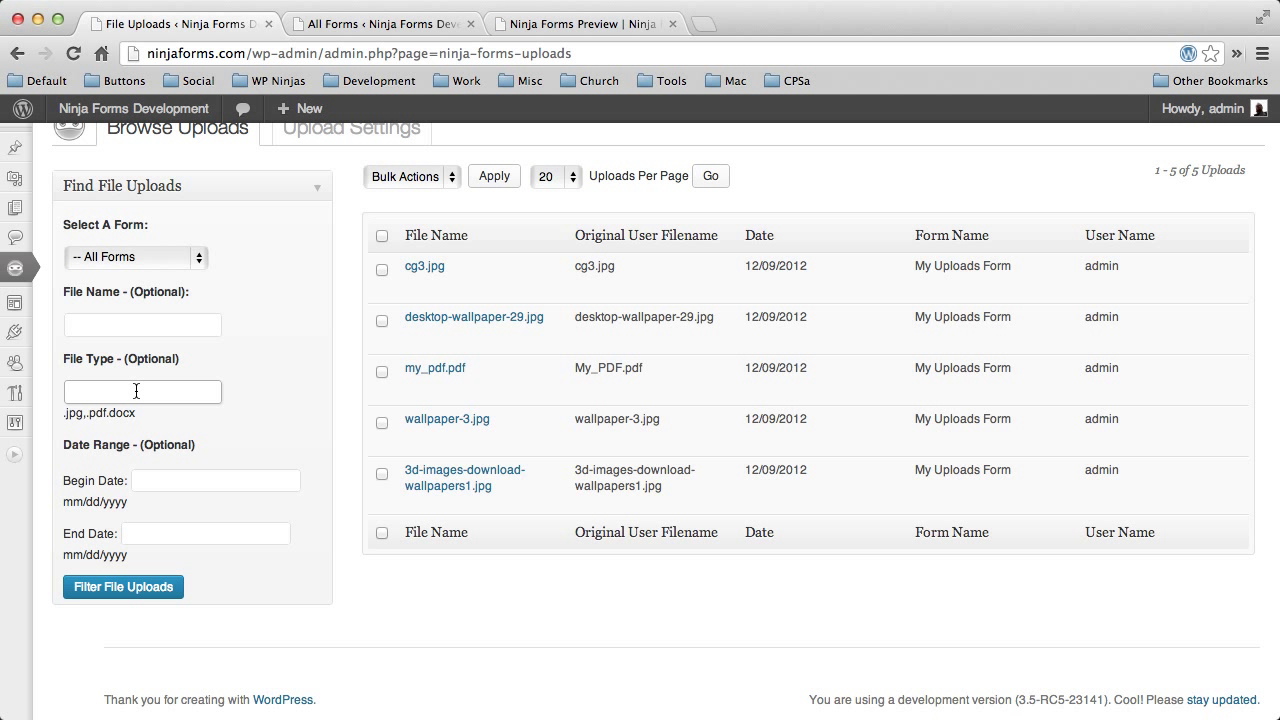
text(.pdf)
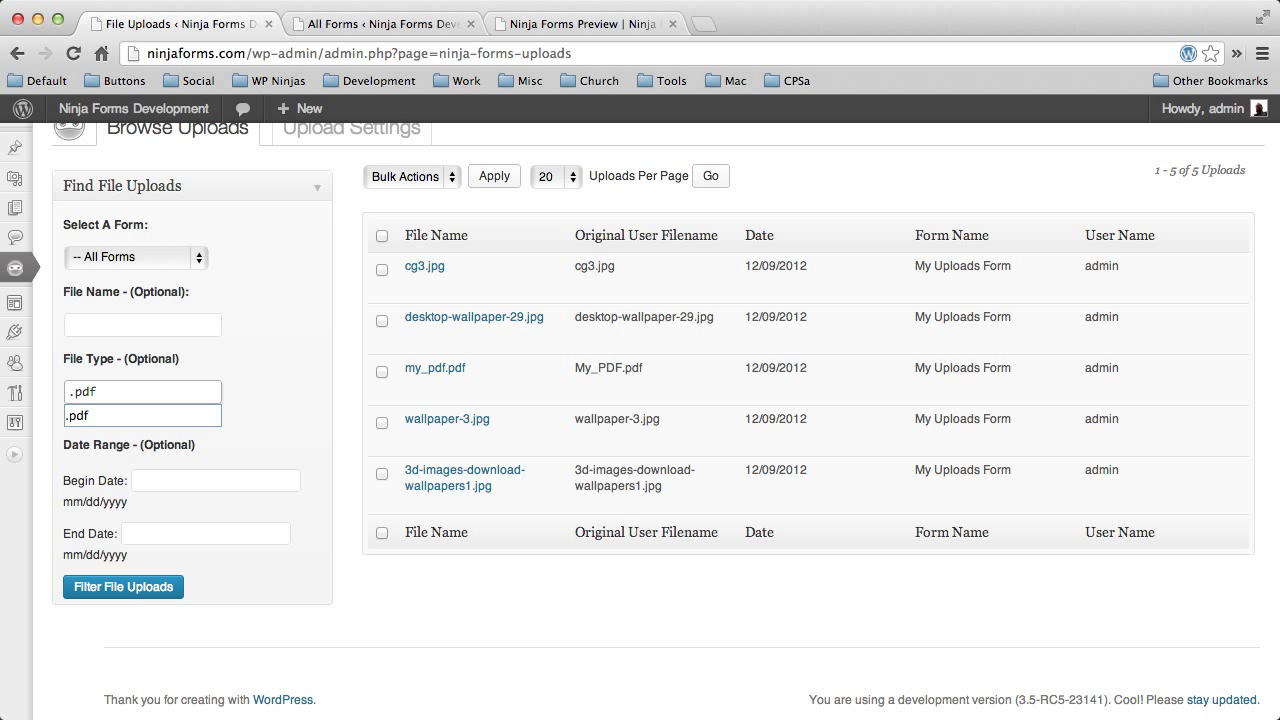
click(166, 592)
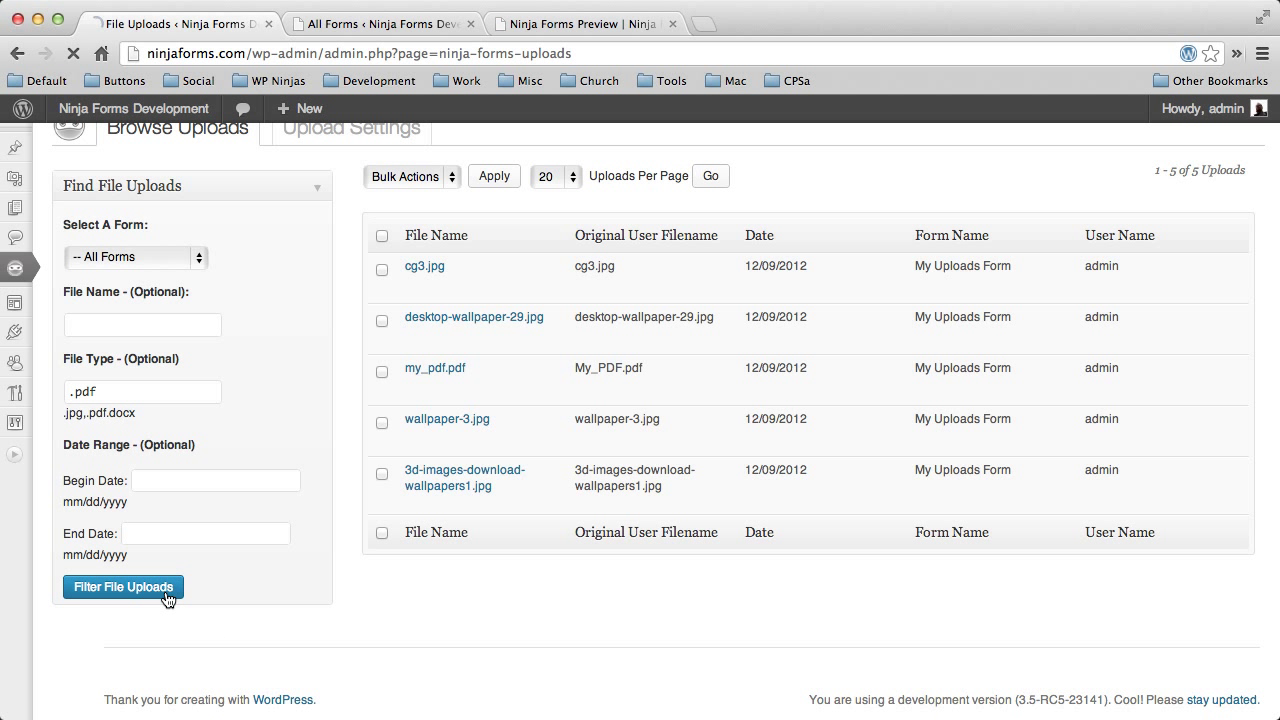
Change the file type filter to .jpg and check the bulk actions list without choosing one
mouse_move(489, 286)
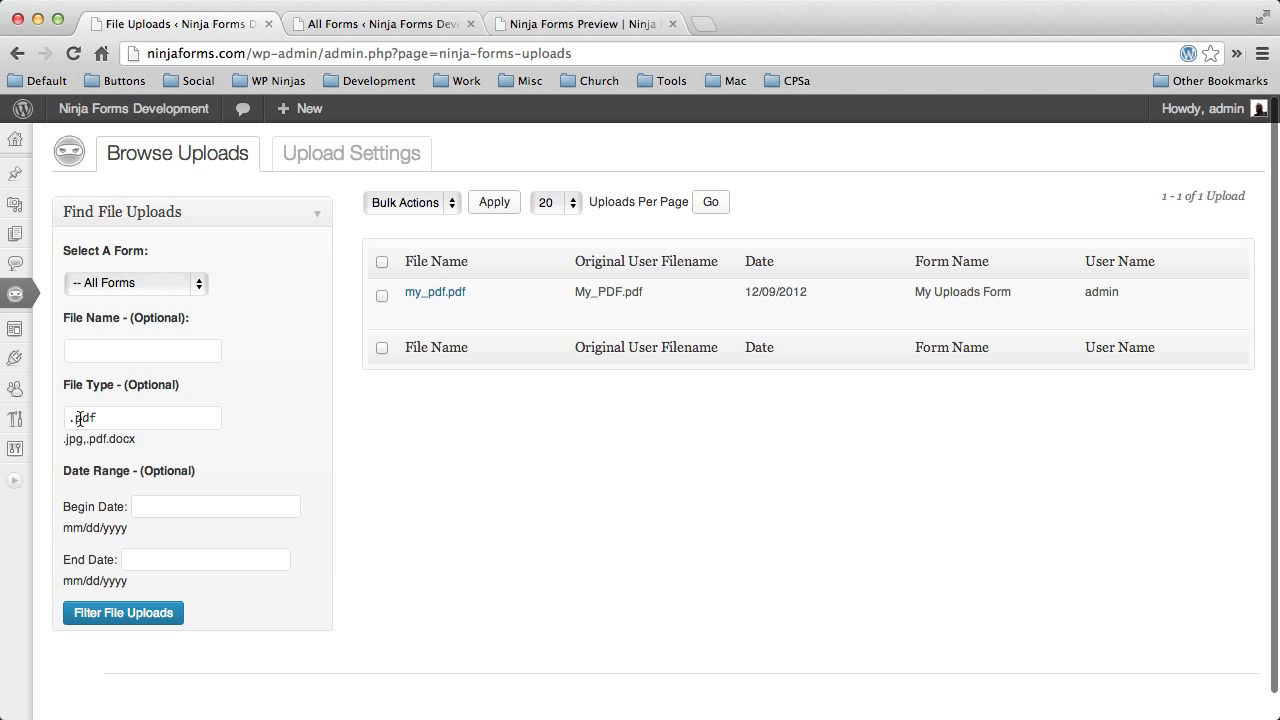
drag(75, 418, 149, 418)
text(jpg)
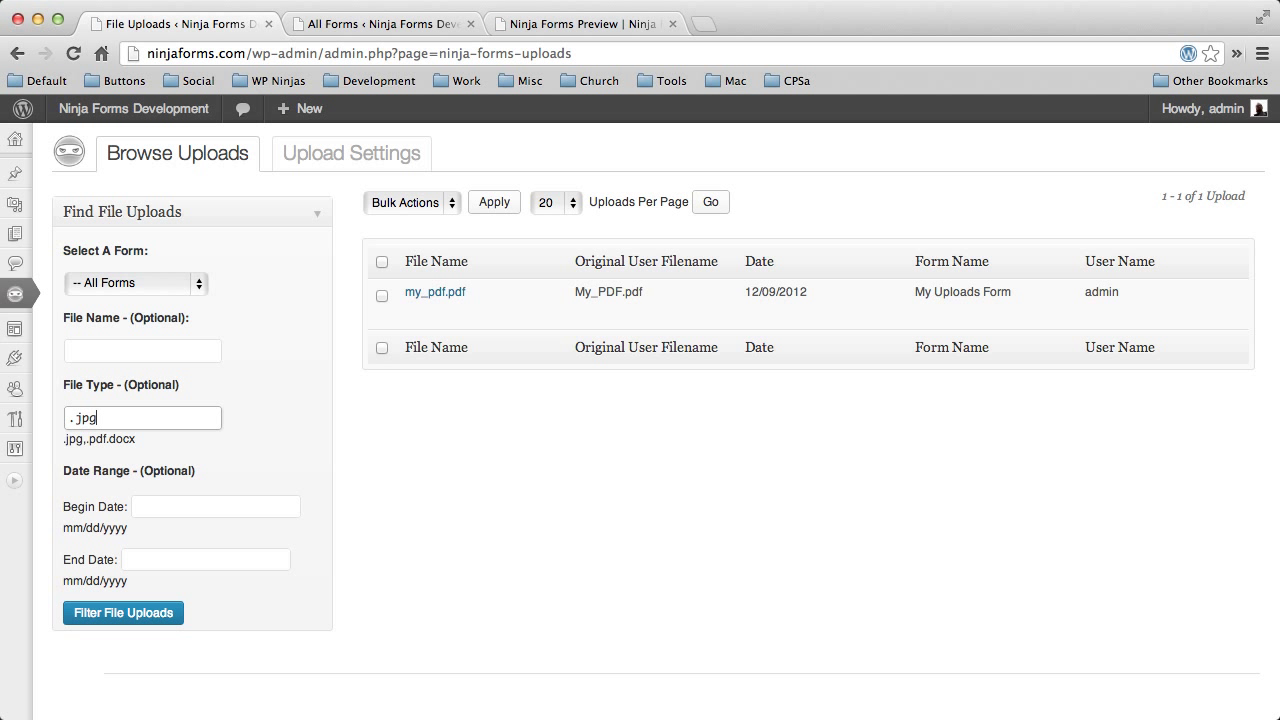
key(Return)
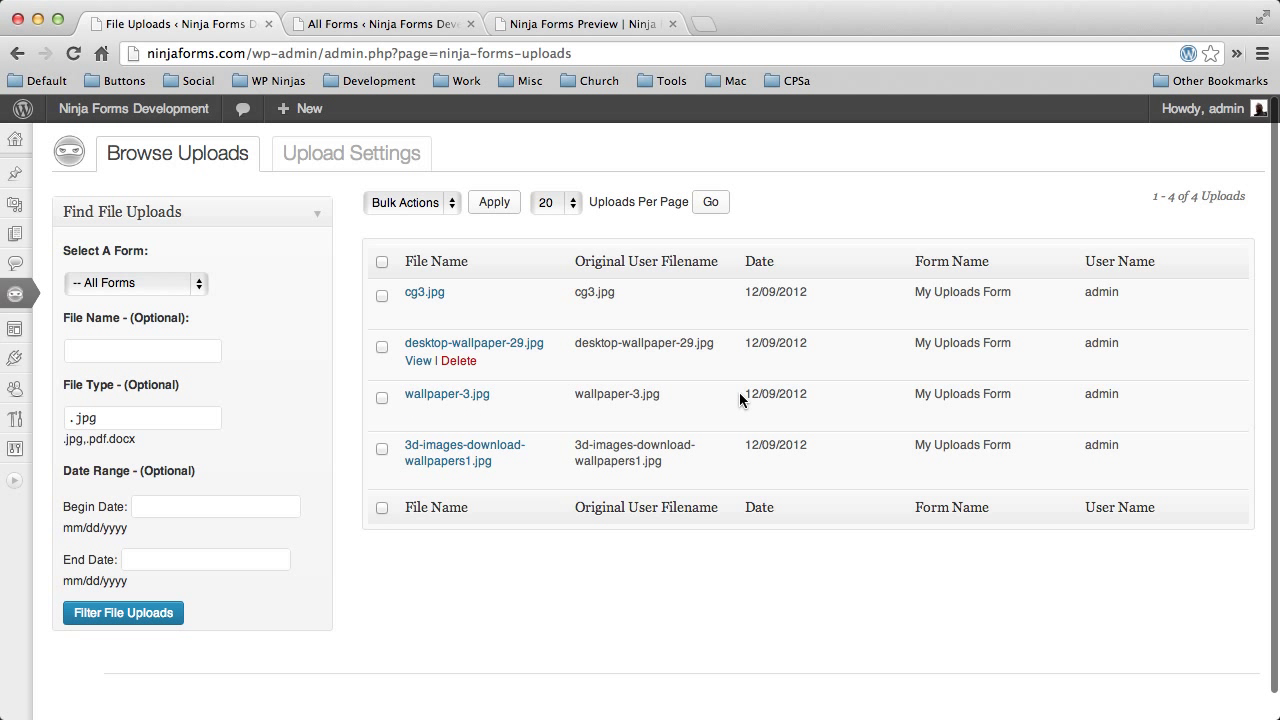
click(418, 202)
click(823, 193)
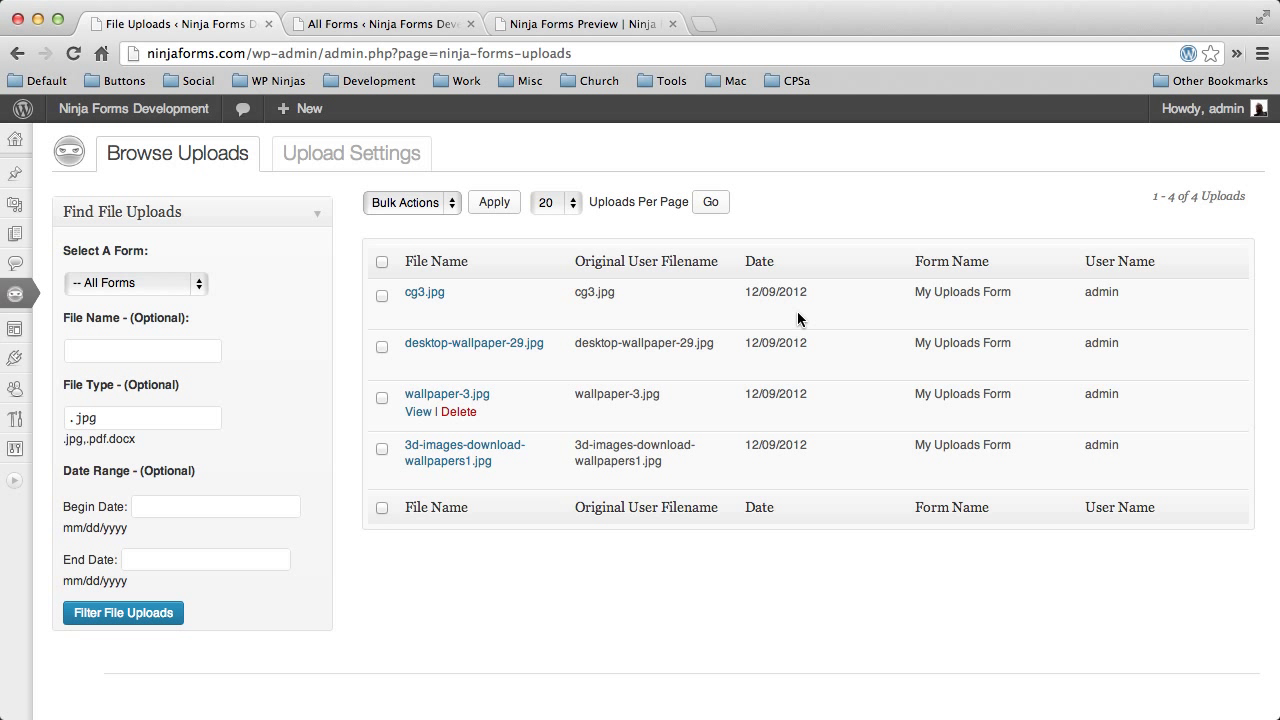
Clear the file type filter, filter by file name cg3, then clear that name
click(191, 346)
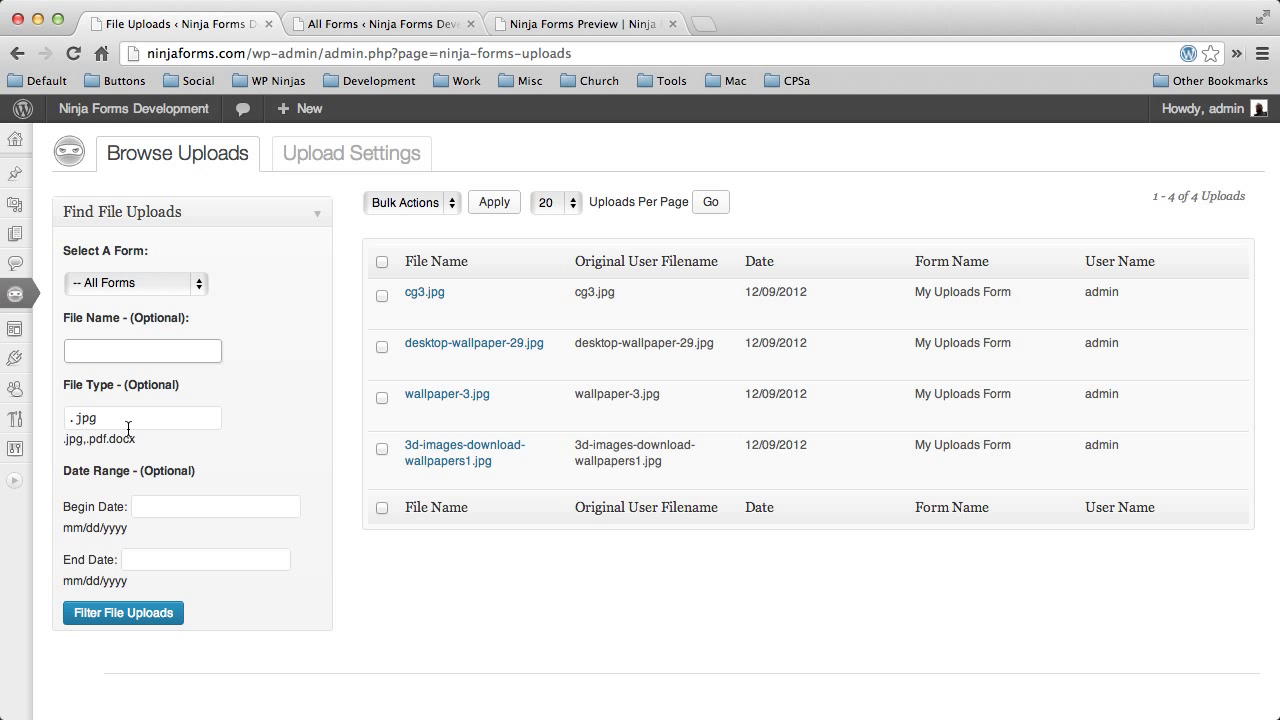
drag(120, 420, 71, 421)
key(BackSpace)
key(BackSpace)
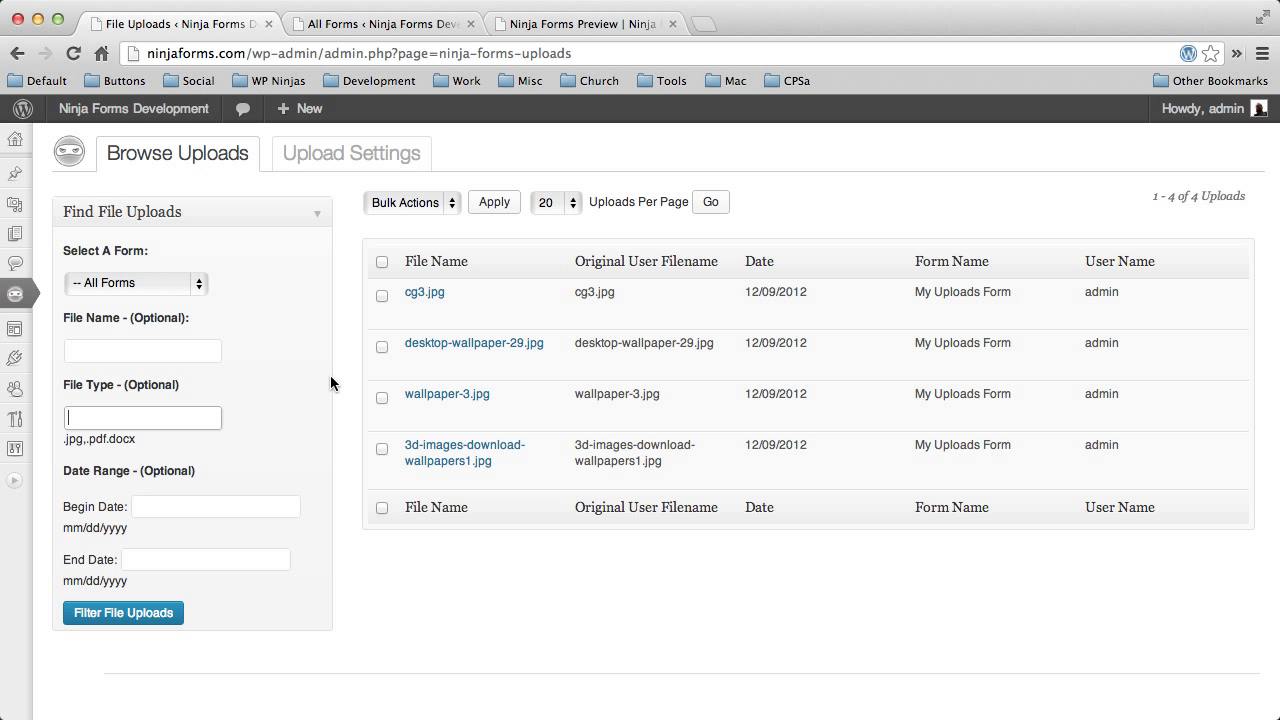
click(207, 348)
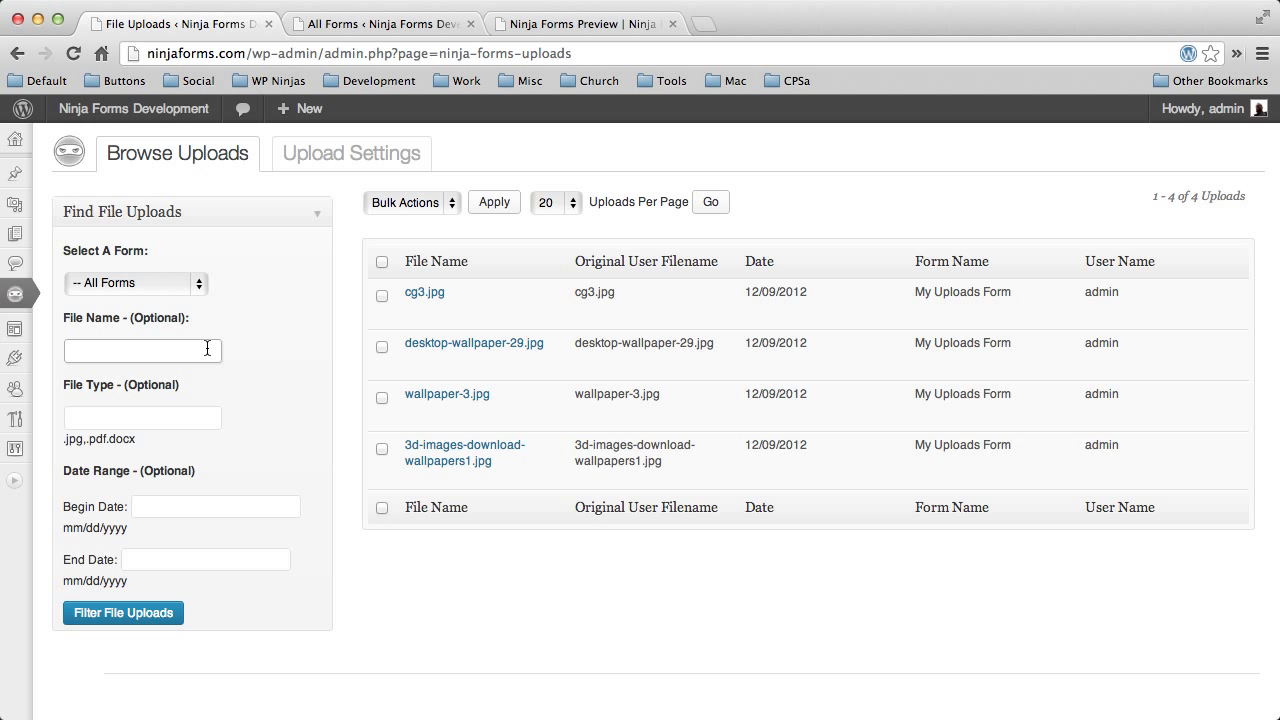
text(cg3)
key(Return)
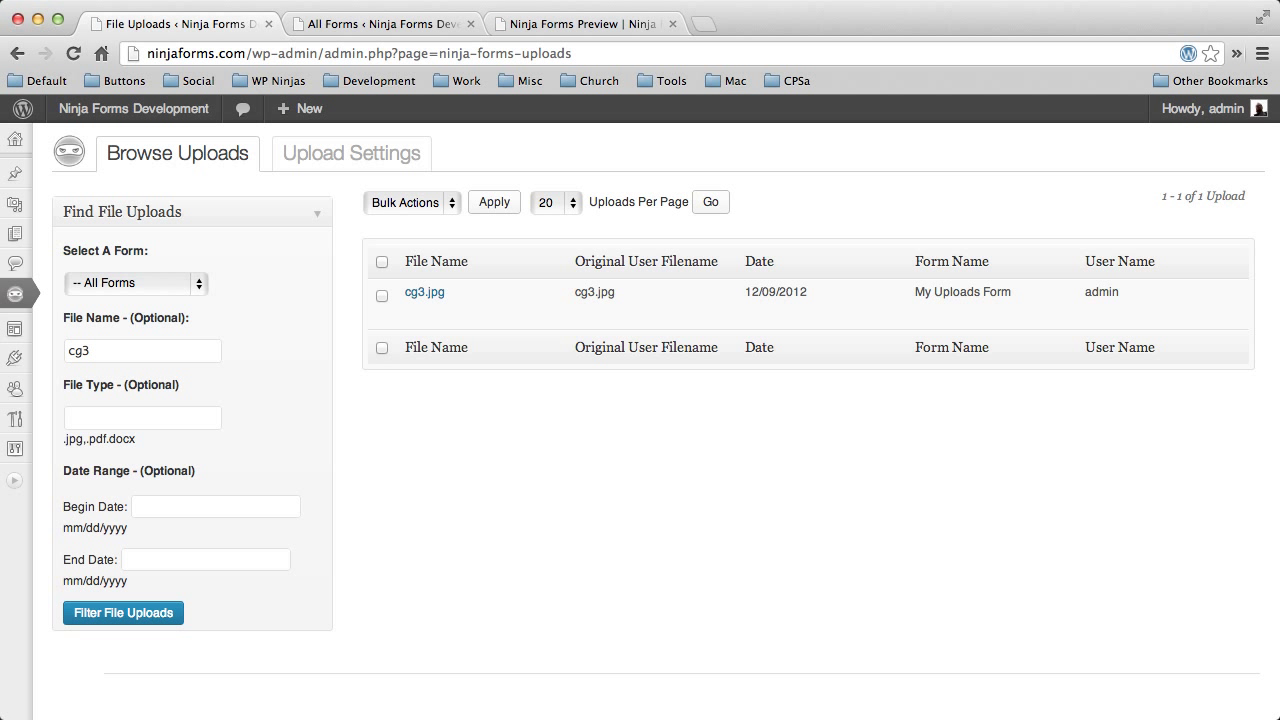
drag(163, 351, 54, 340)
key(BackSpace)
Filter uploads by My Uploads Form, then click into the begin and end date fields
click(198, 290)
click(123, 316)
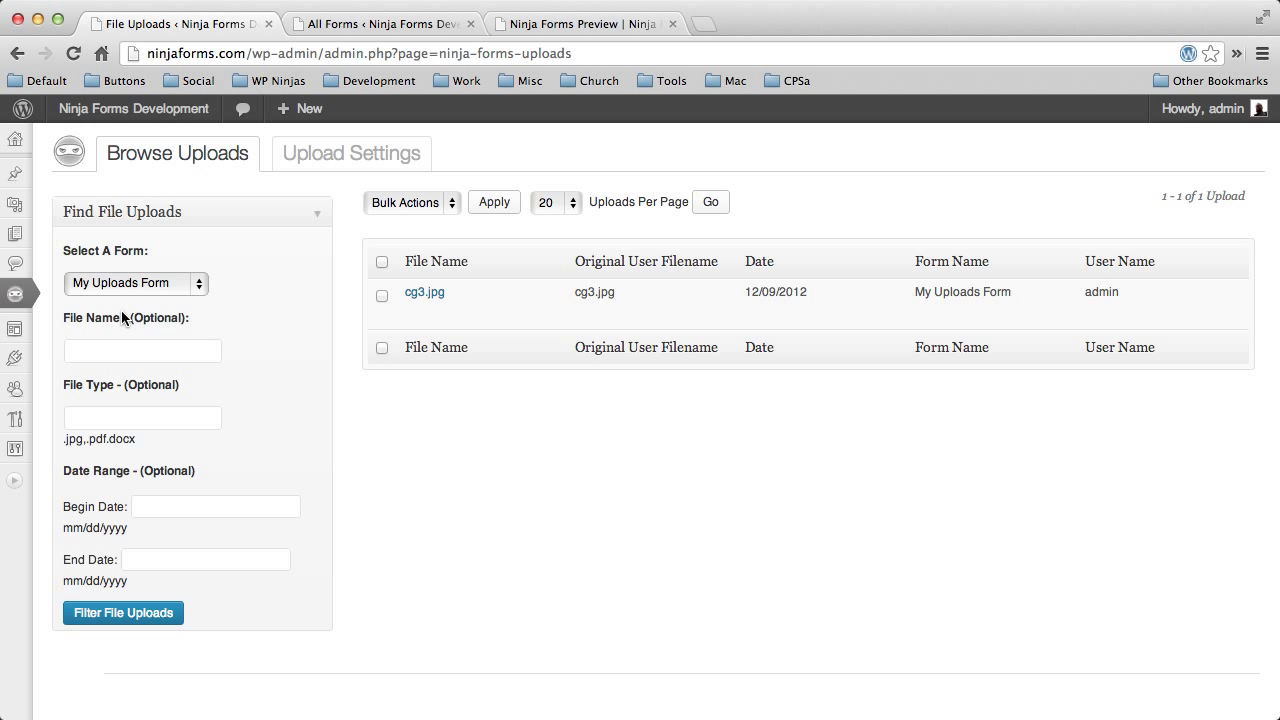
click(147, 620)
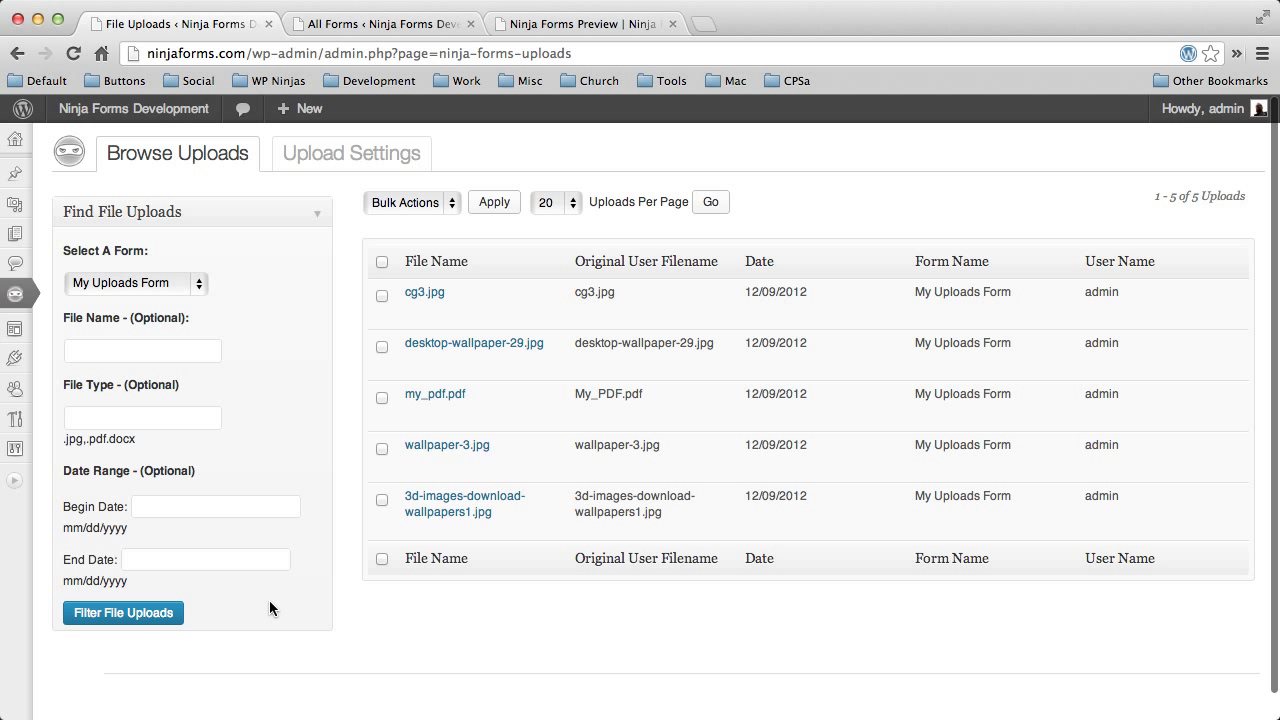
click(196, 508)
click(191, 562)
mouse_move(455, 413)
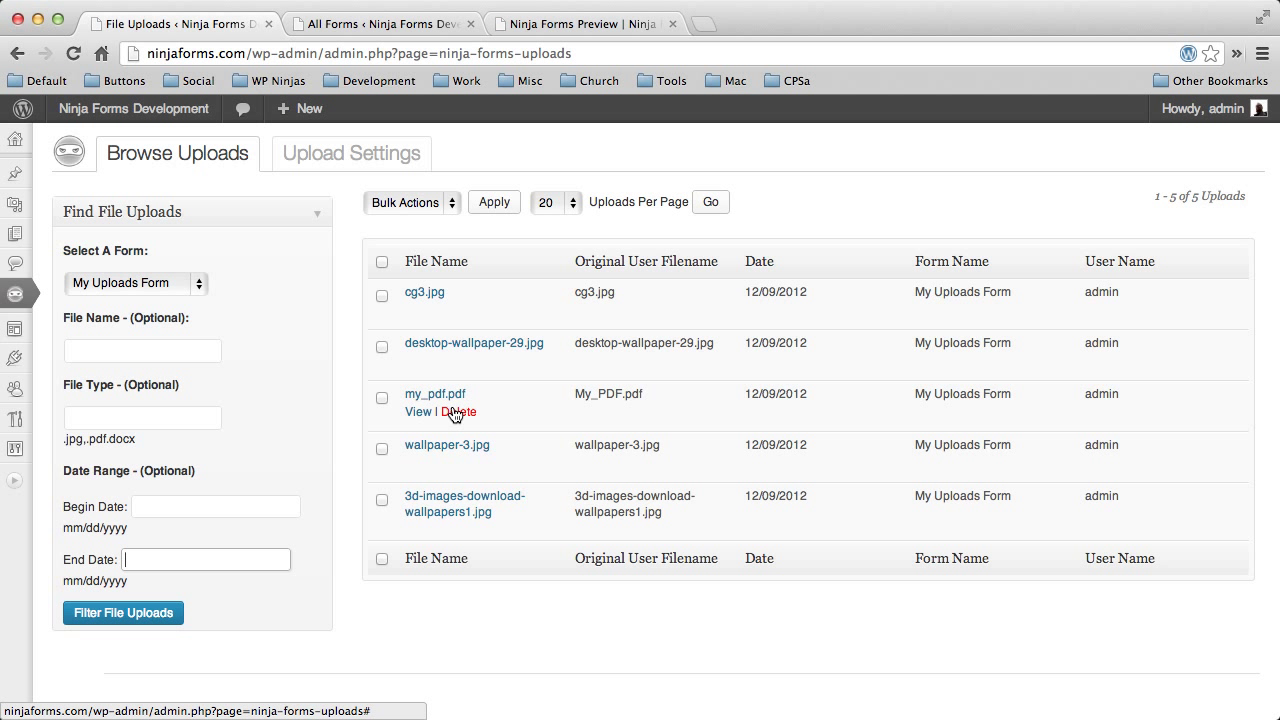